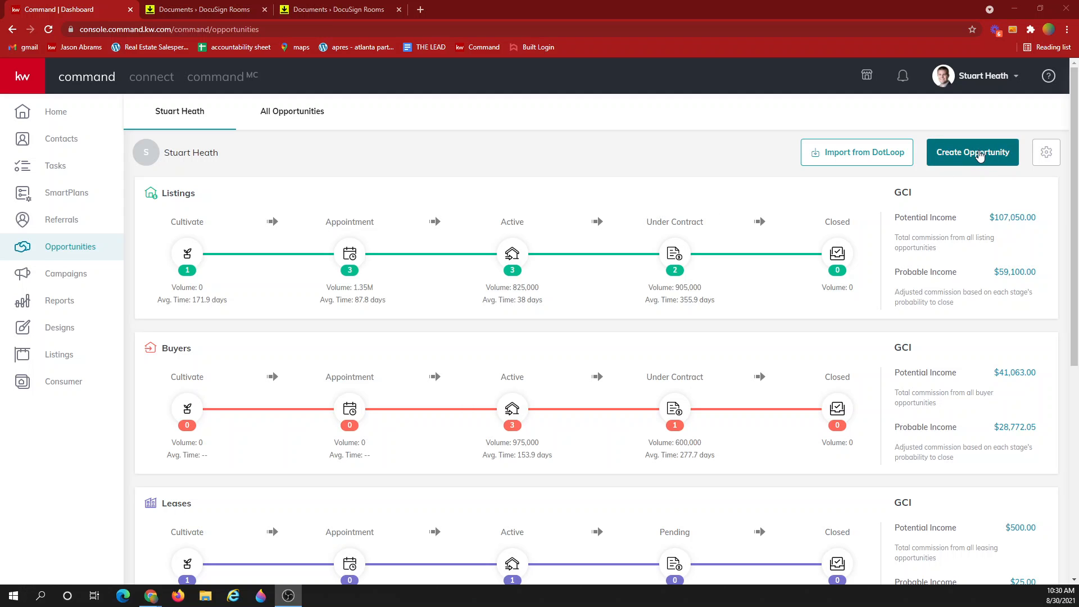
Start a new opportunity with the opportunity type set to Listing
left_click(976, 155)
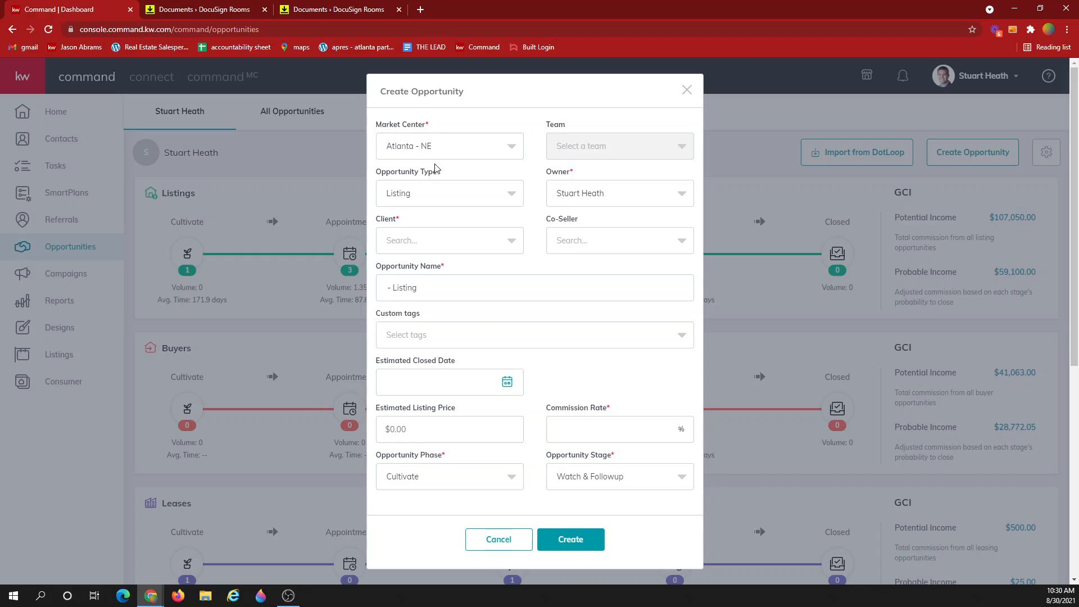
left_click(457, 195)
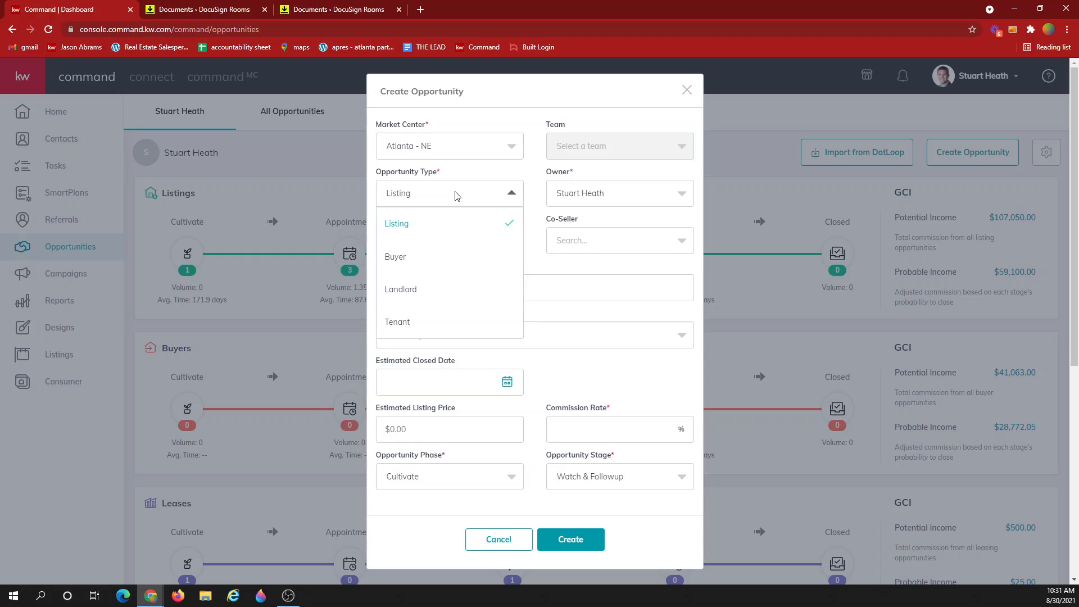
left_click(400, 228)
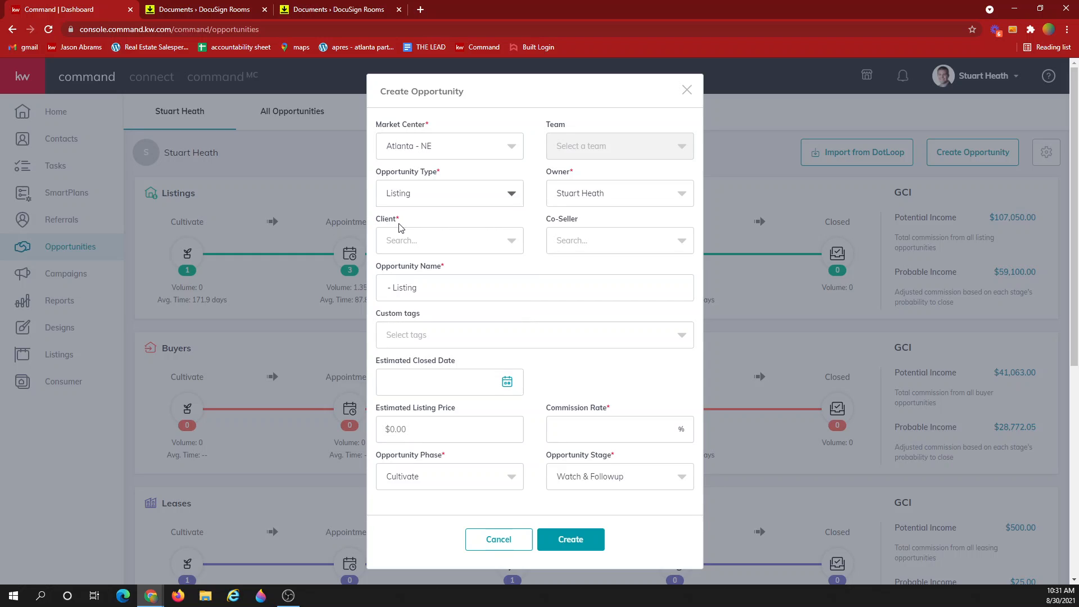
Search for and select the client contact and the co-seller contact
left_click(472, 241)
type("di")
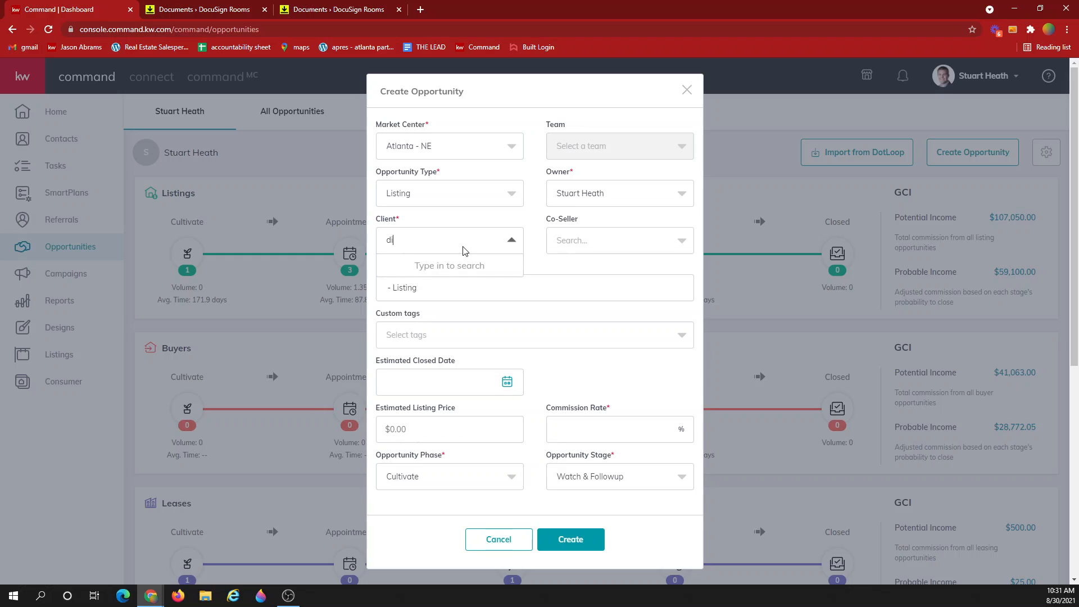
type("an")
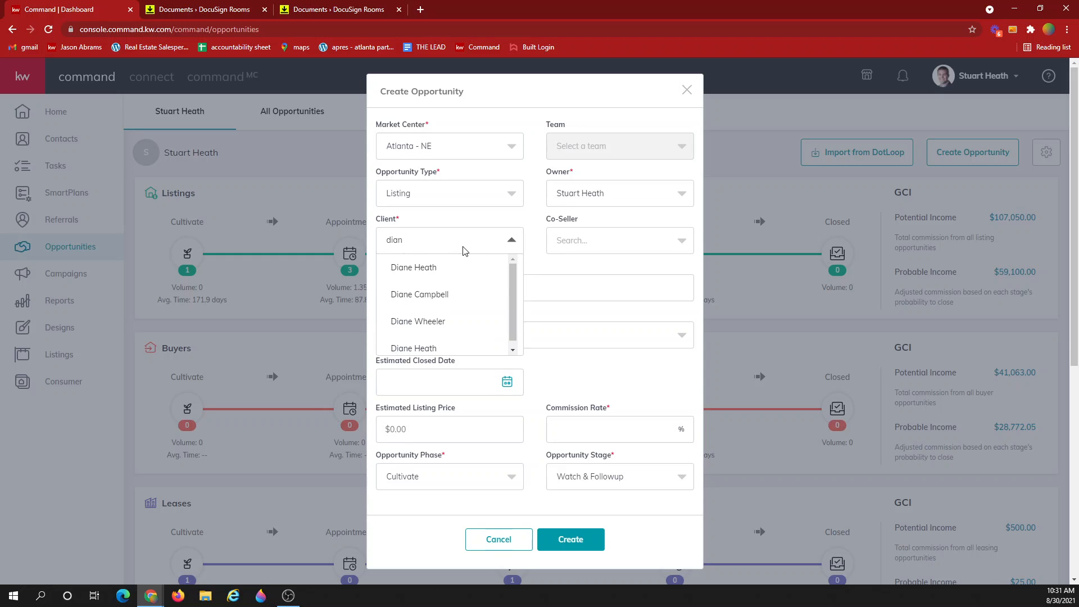
left_click(430, 268)
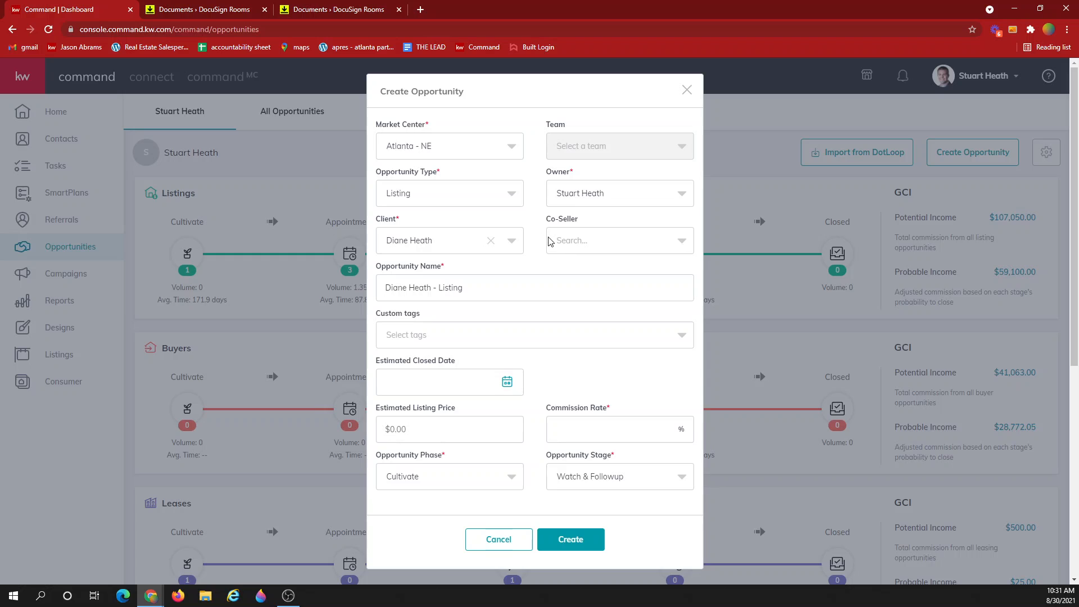
left_click(571, 244)
type("st")
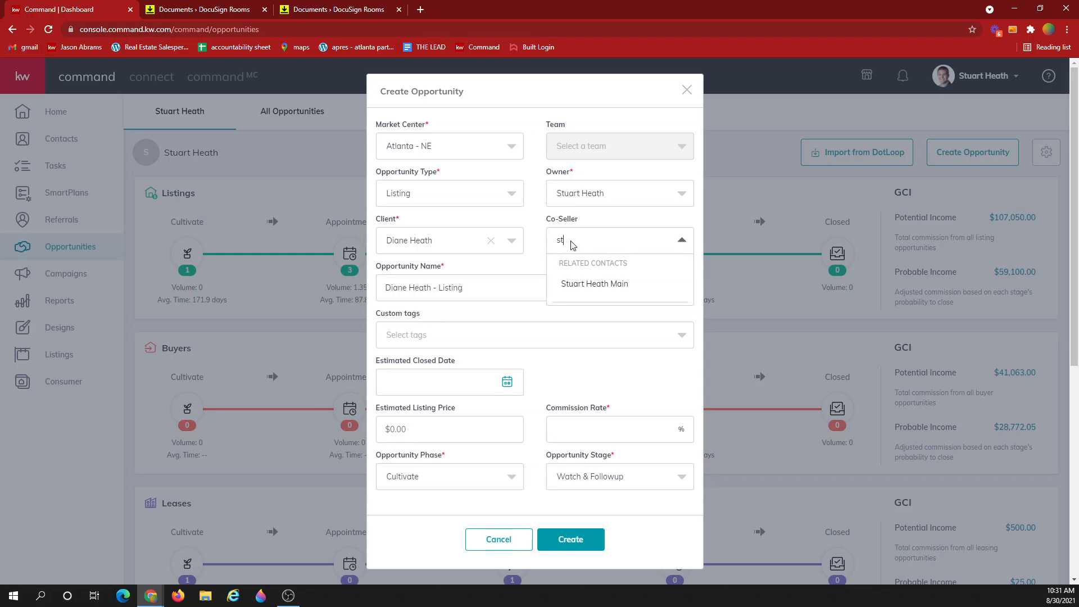
type("u")
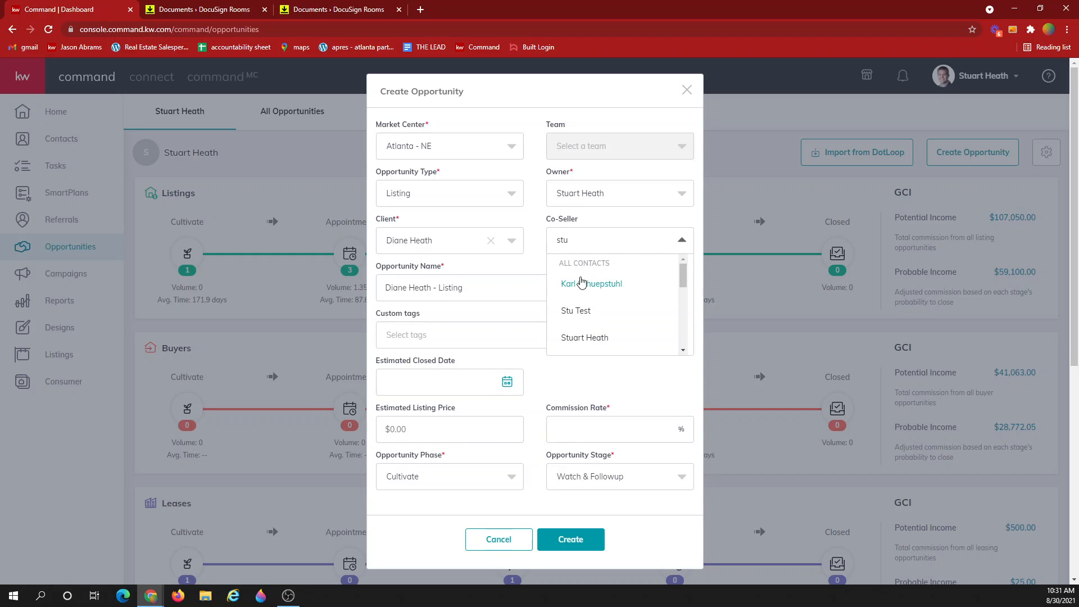
left_click(574, 338)
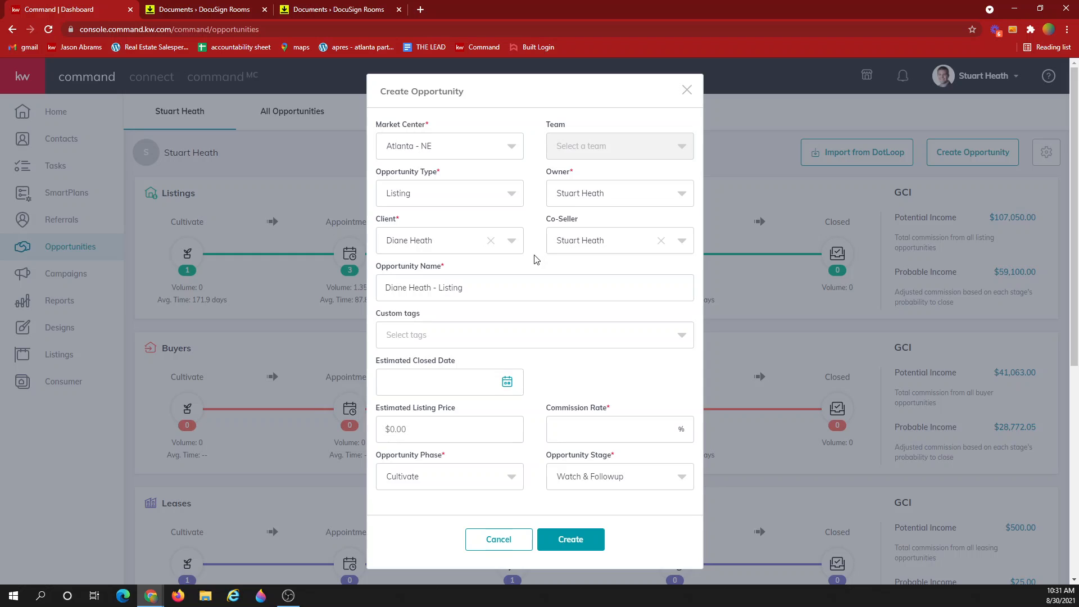
Replace the opportunity name with '123 Main St - <co-seller's name> - Listing'
left_click_drag(384, 287, 534, 277)
type("123 M")
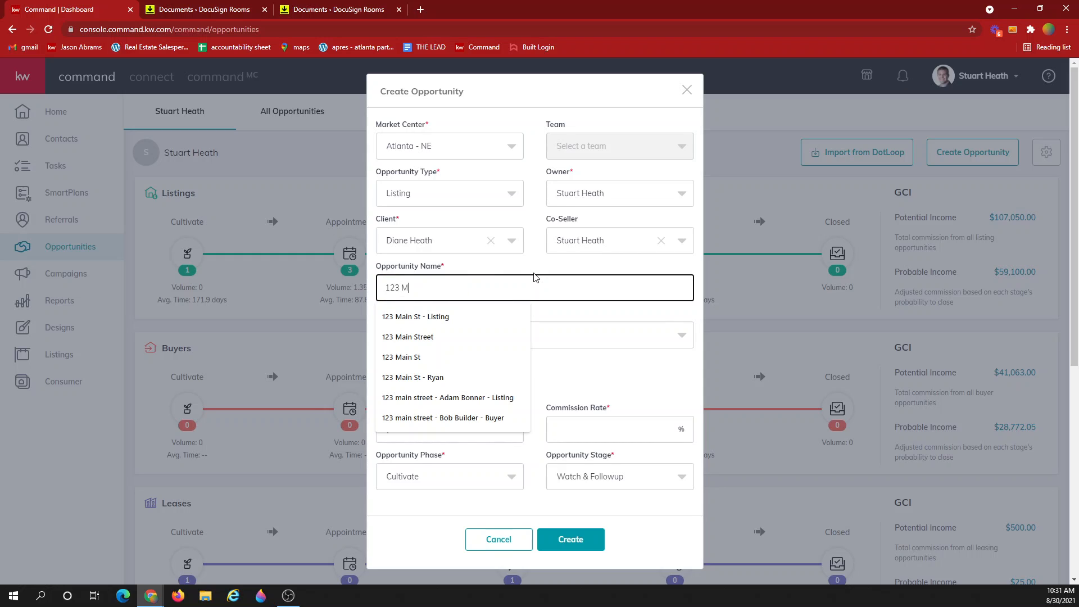
type("ain St -")
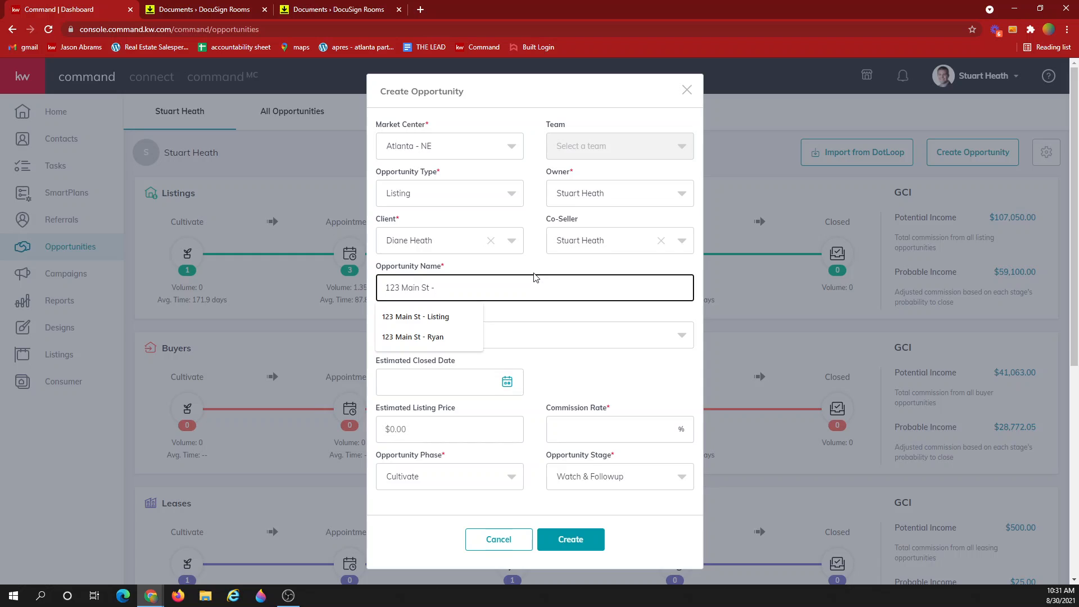
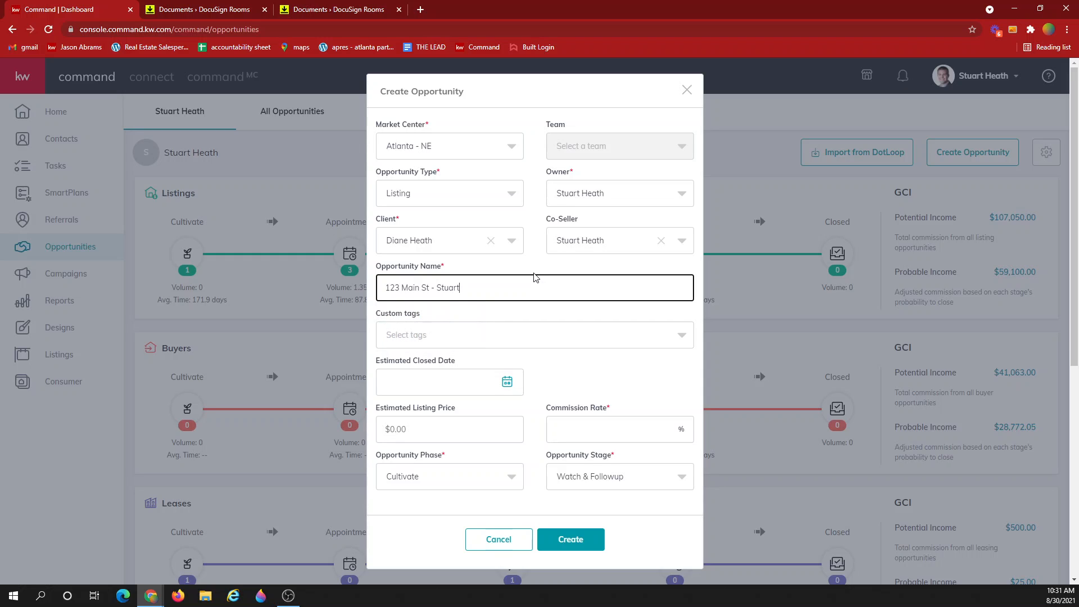
Set estimated closing date 9/15/2021, listing price 375000 and commission 3%
left_click(611, 367)
left_click(508, 382)
scroll(520, 416, "down", 2)
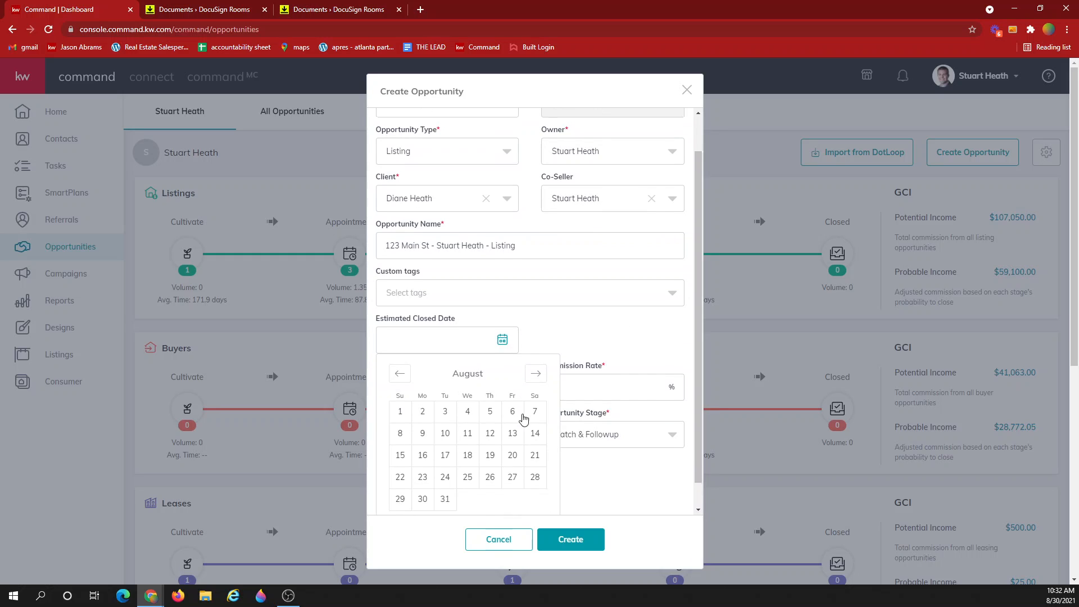
left_click(535, 360)
left_click(468, 440)
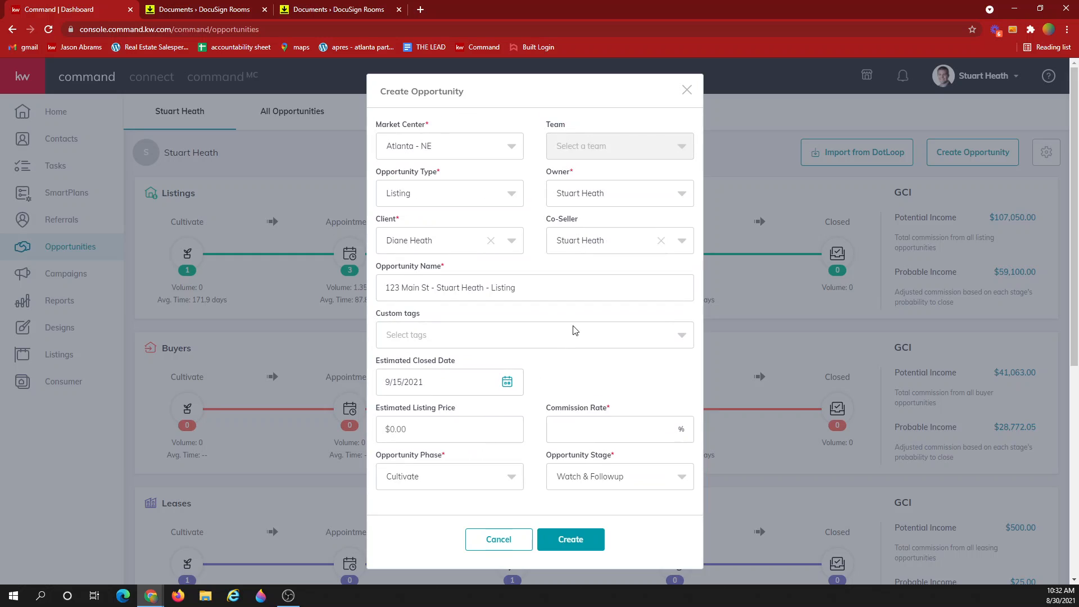
left_click(484, 429)
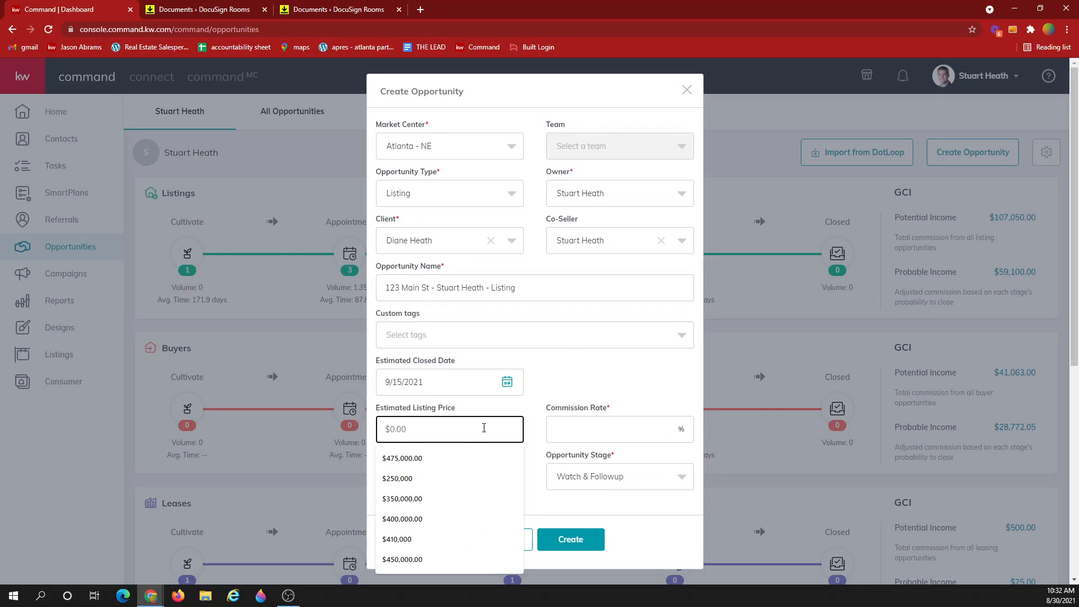
type("3750000")
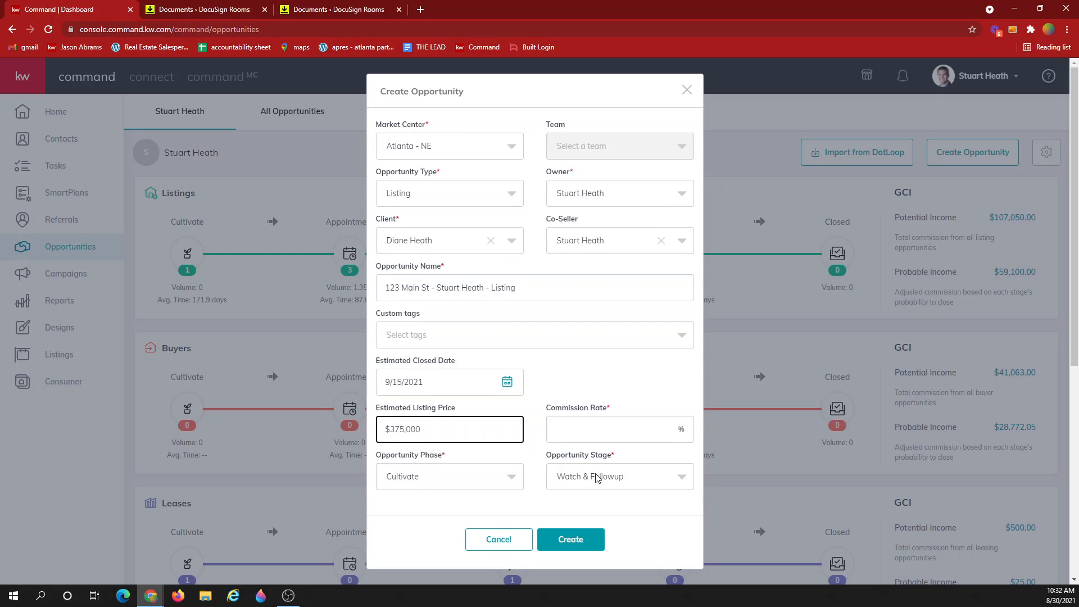
left_click(640, 429)
type("3")
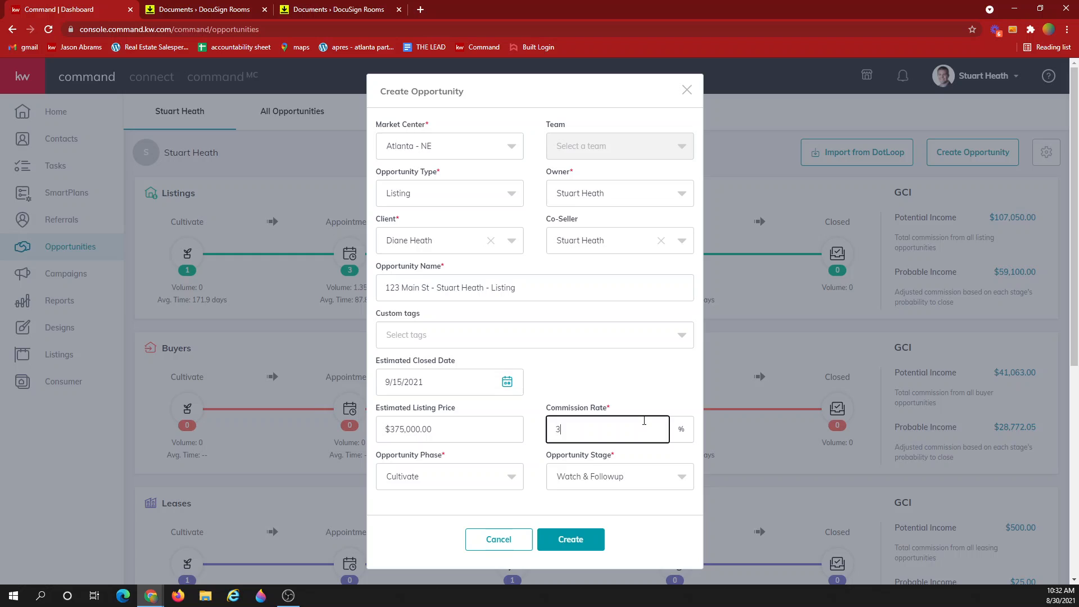
Set phase to Active and stage to Showing, then create the opportunity
left_click(438, 482)
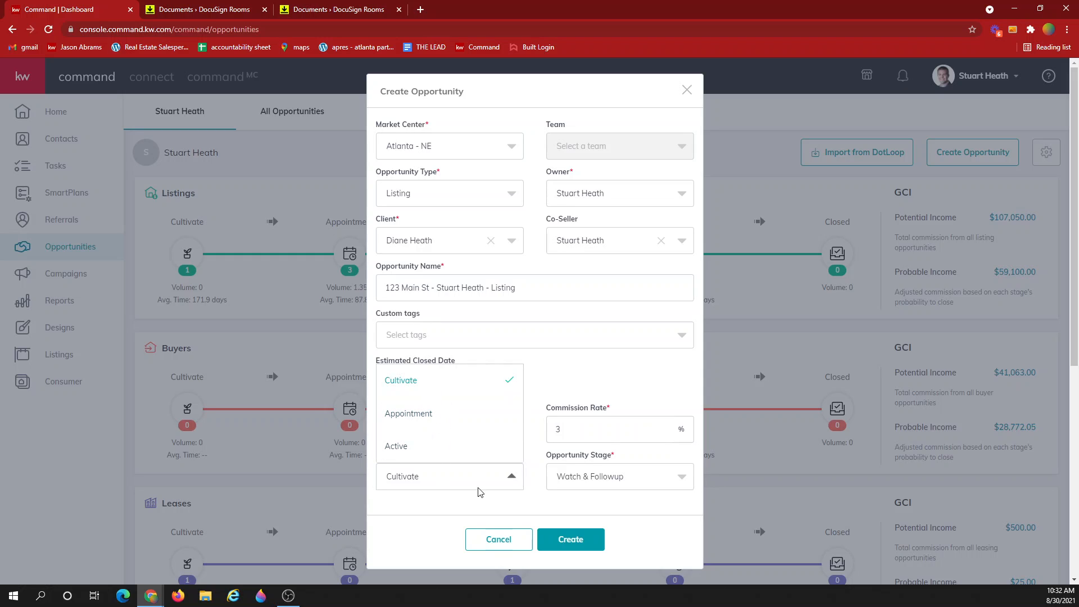
left_click(482, 504)
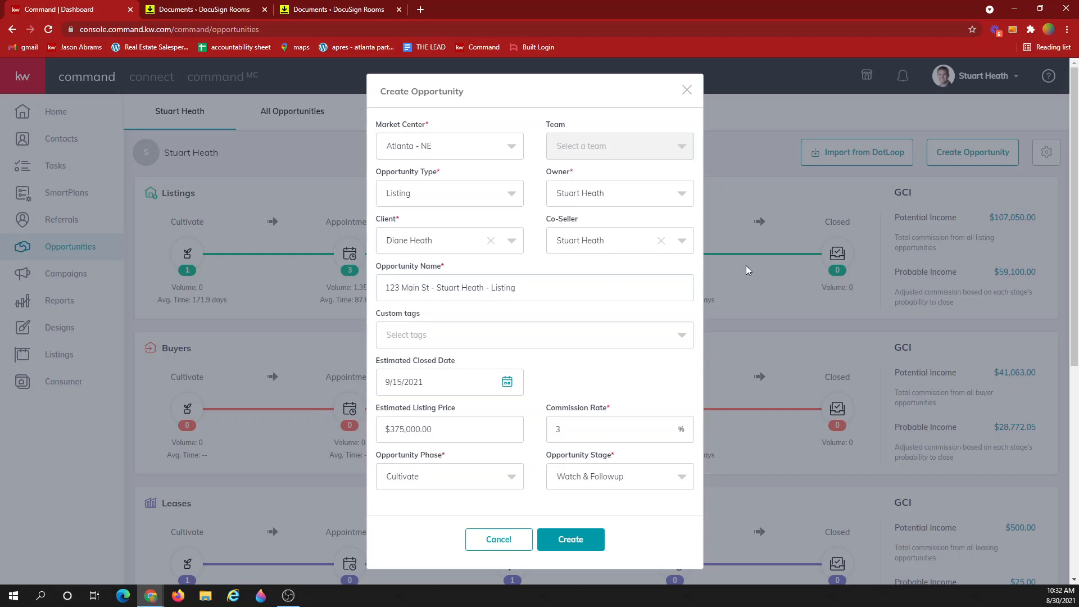
left_click(433, 484)
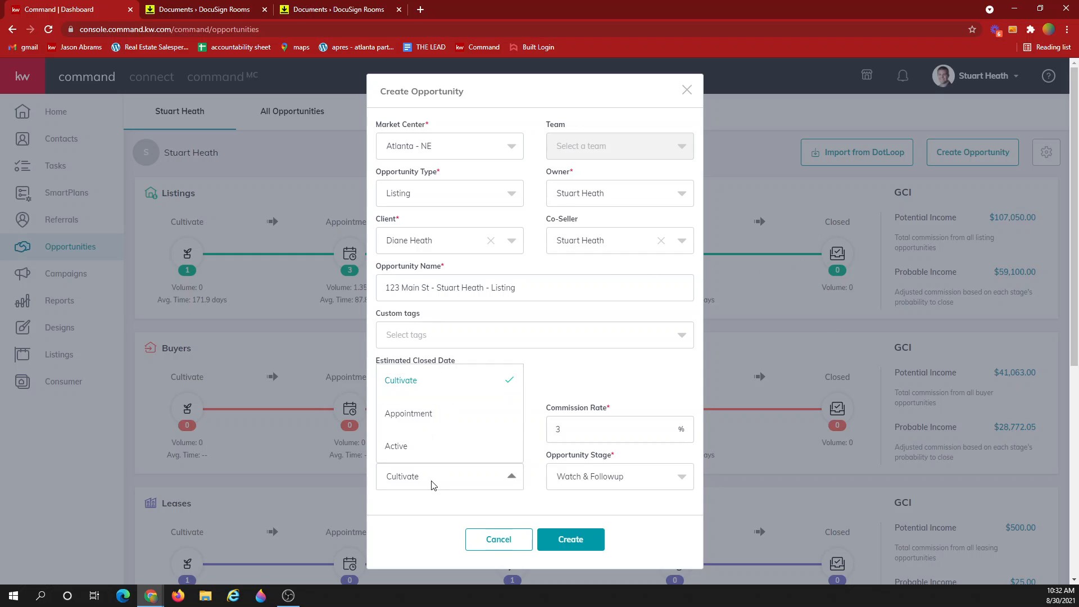
left_click(411, 447)
left_click(577, 478)
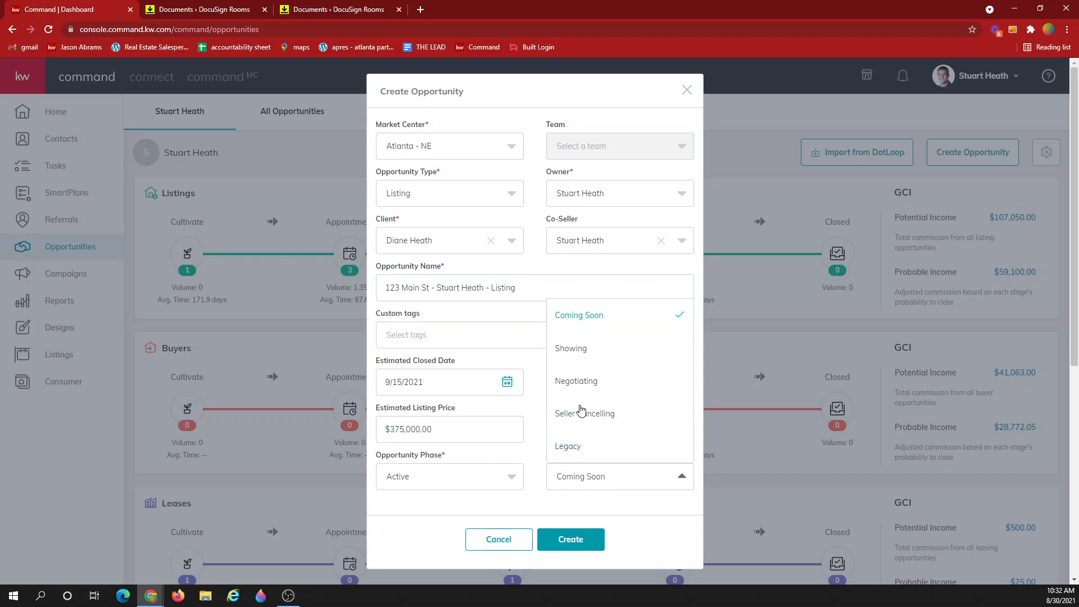
left_click(571, 349)
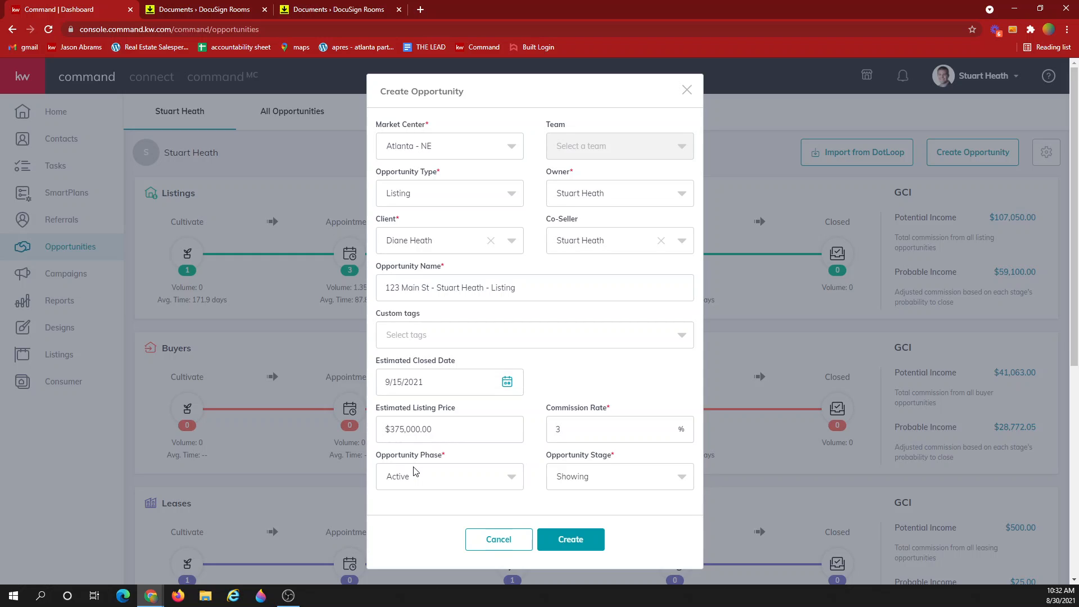
left_click(569, 539)
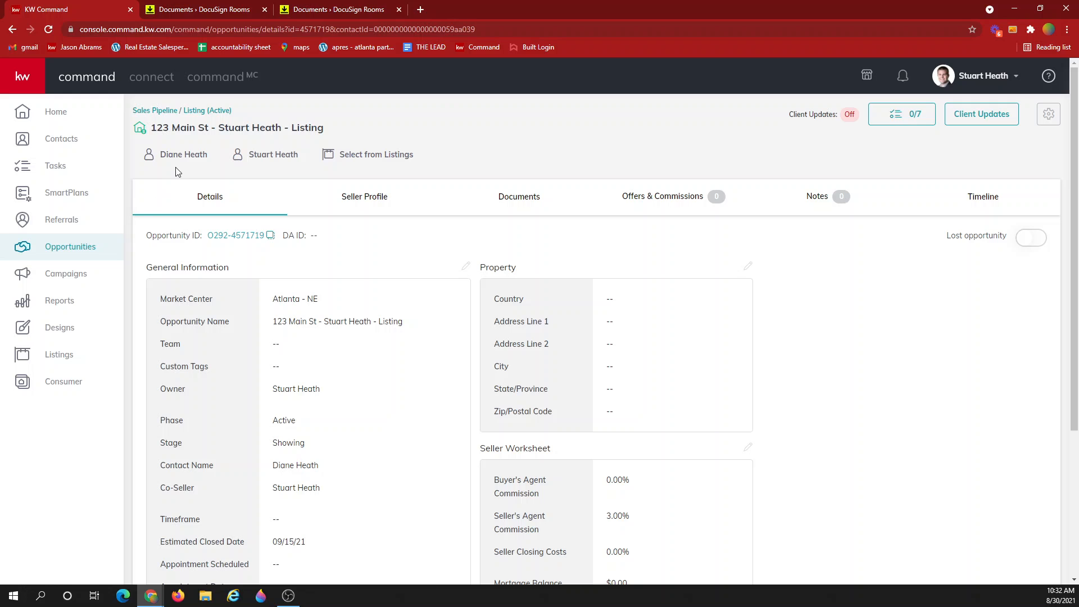
scroll(251, 244, "down", 3)
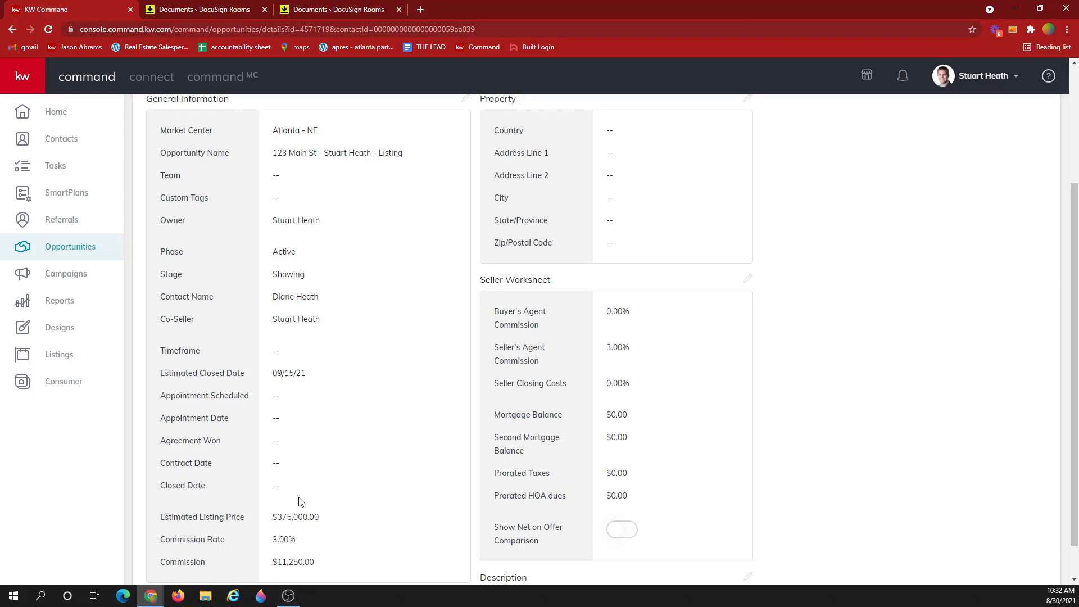
scroll(350, 470, "up", 1)
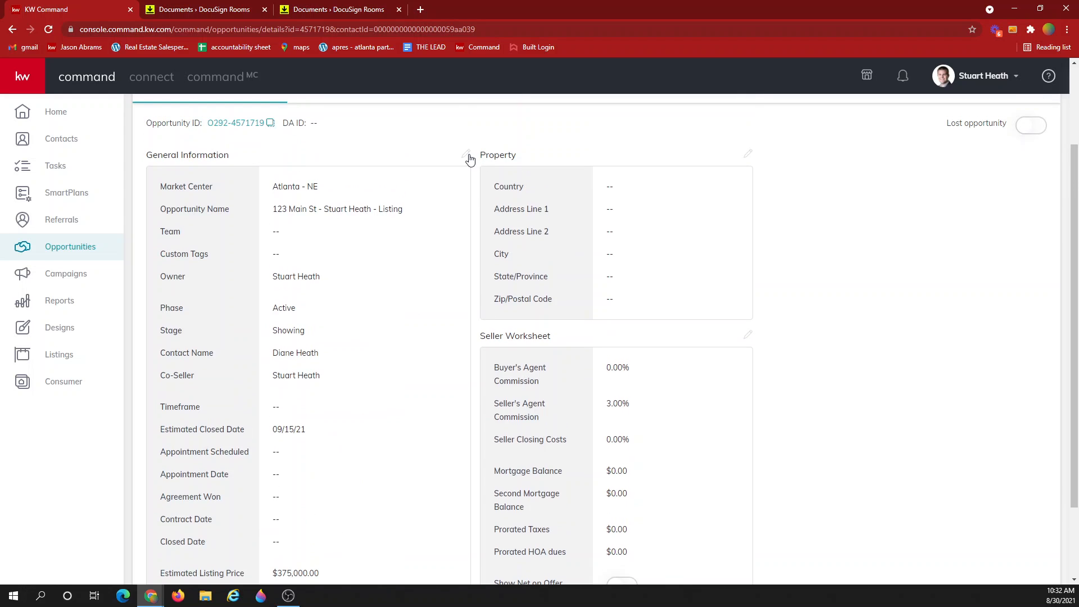
scroll(468, 158, "down", 2)
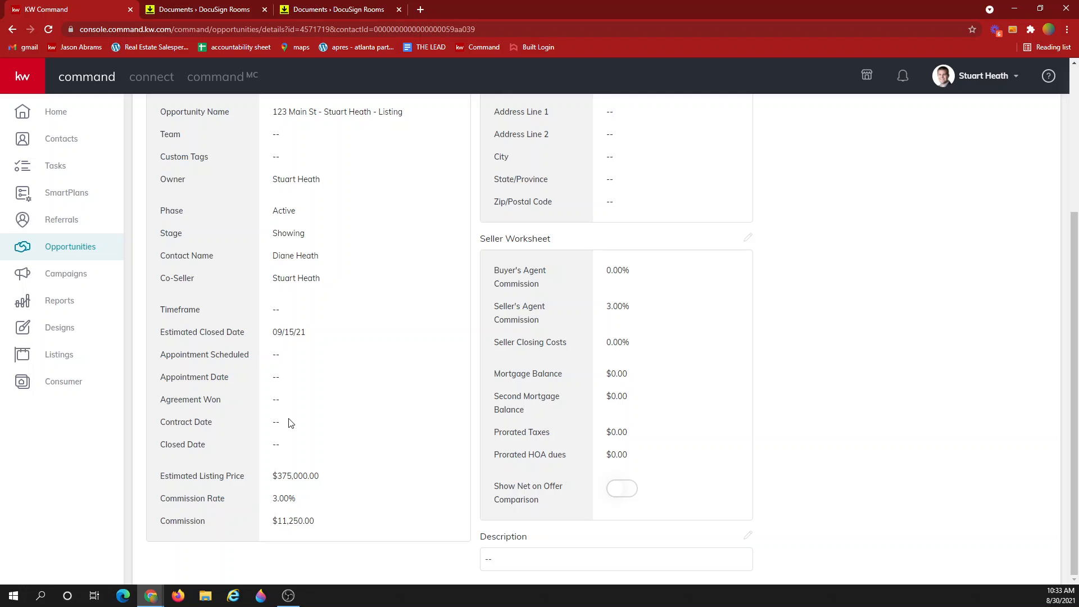
scroll(290, 422, "up", 1)
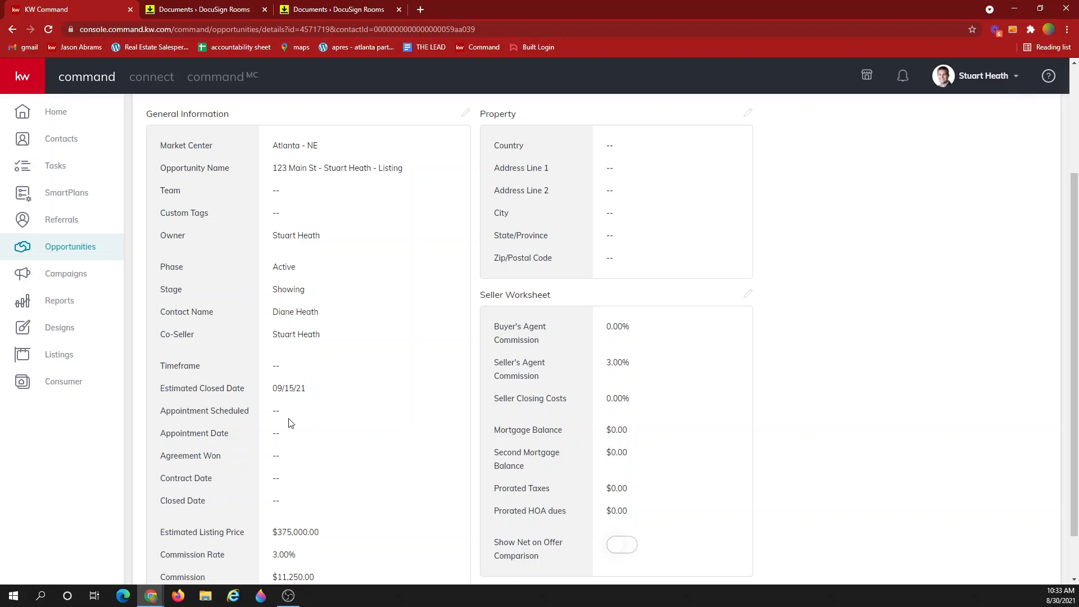
scroll(291, 423, "up", 3)
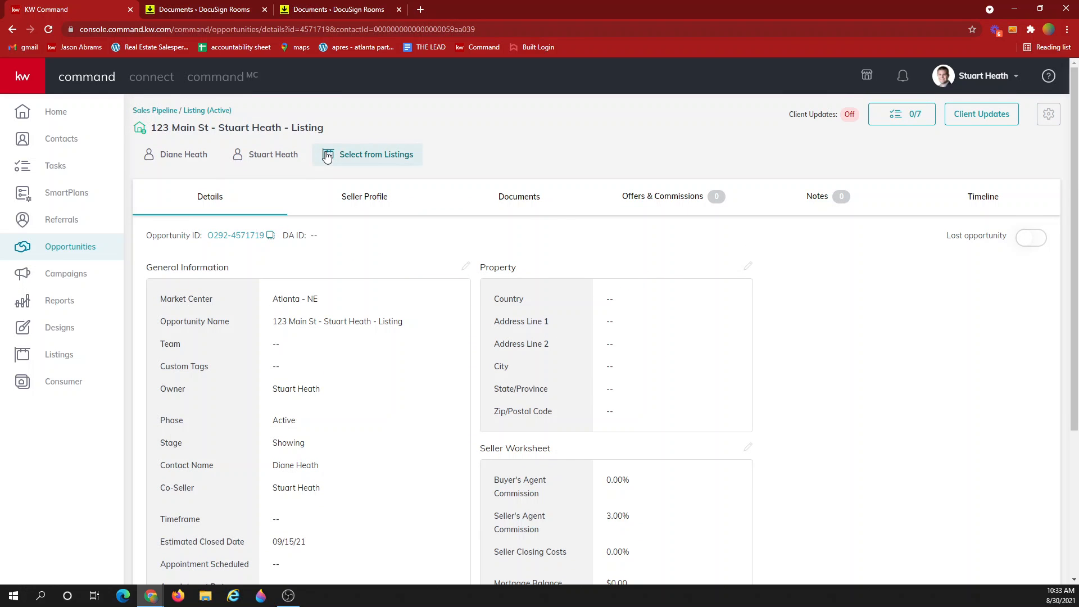
left_click(367, 160)
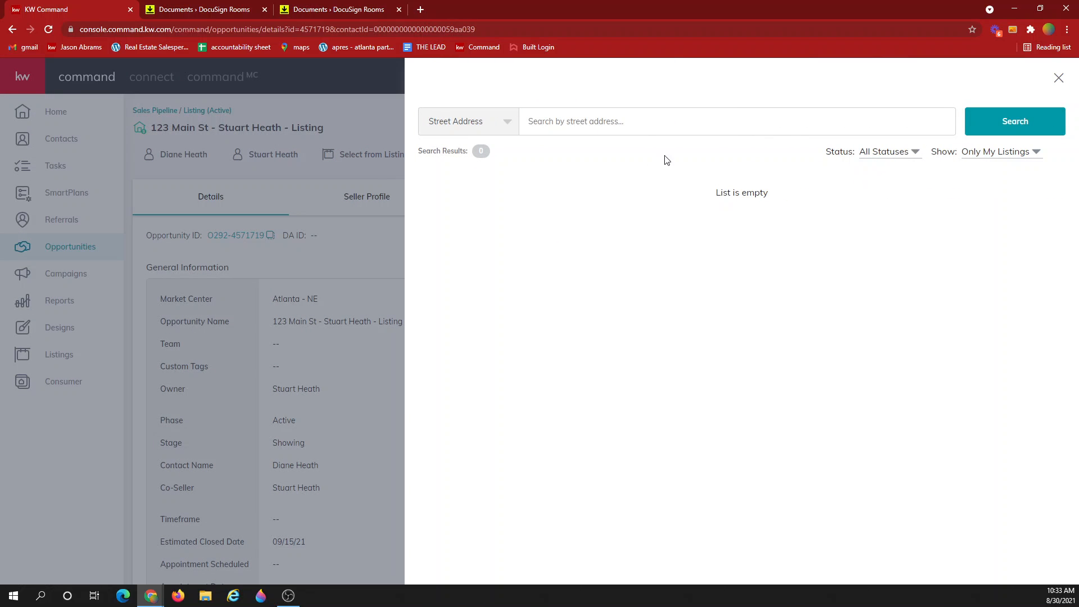
left_click(1058, 79)
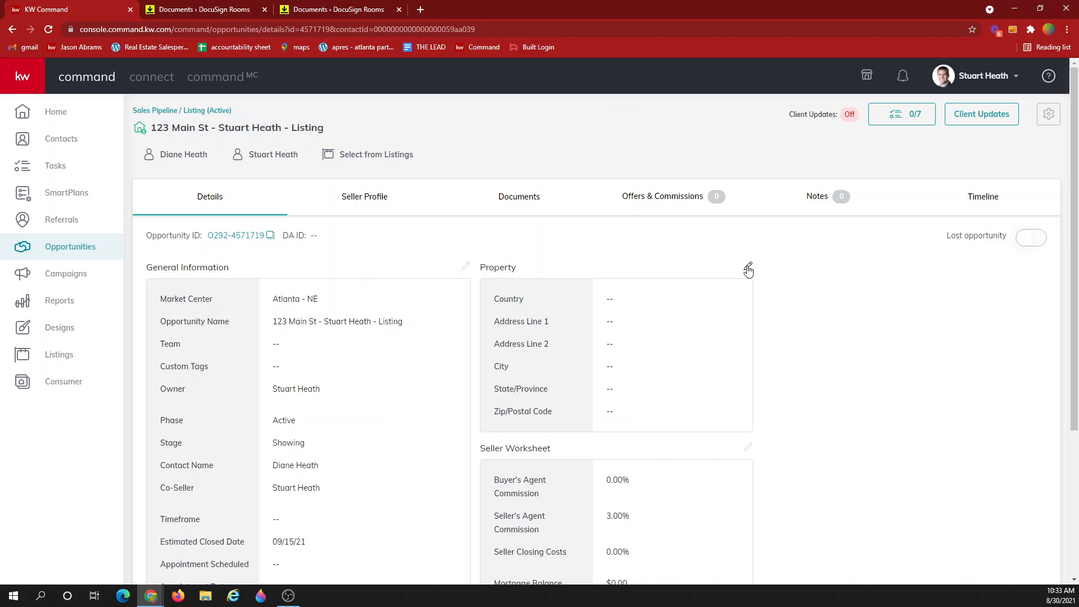
left_click(748, 267)
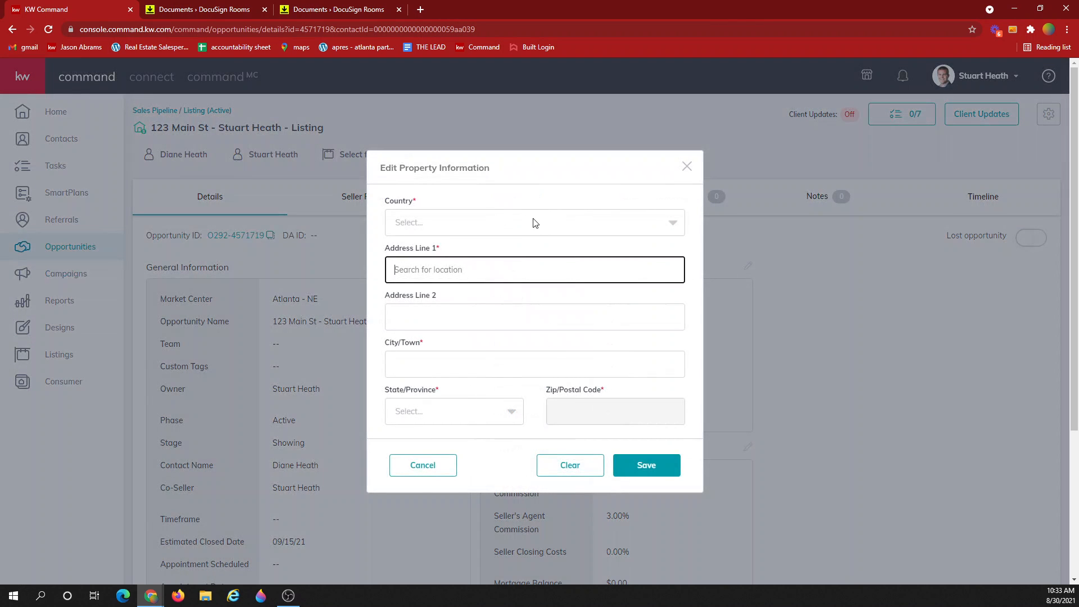
left_click(508, 222)
left_click(487, 245)
left_click(482, 257)
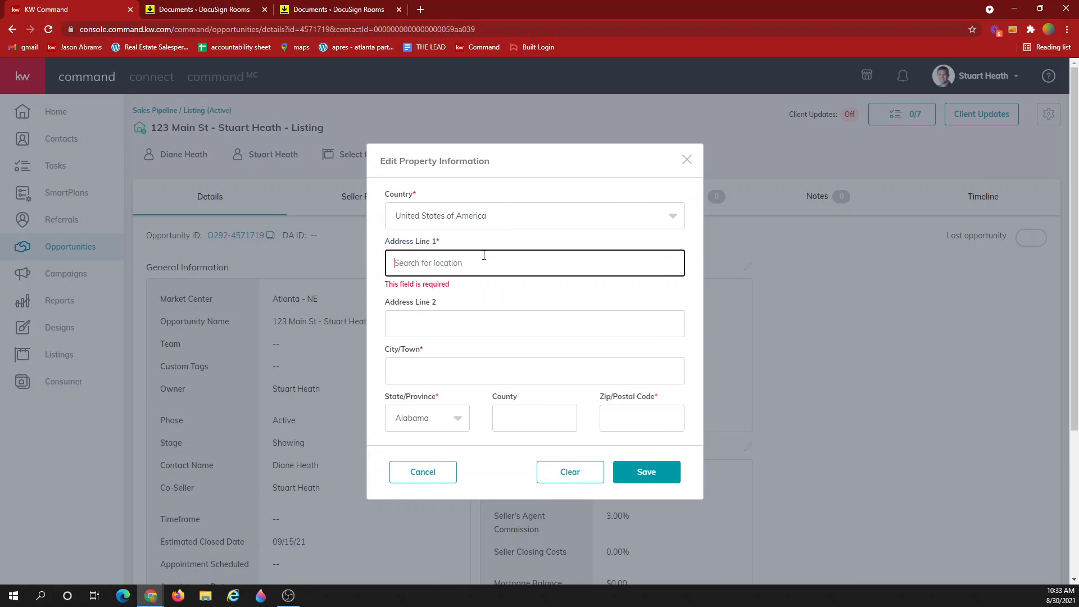
type("509")
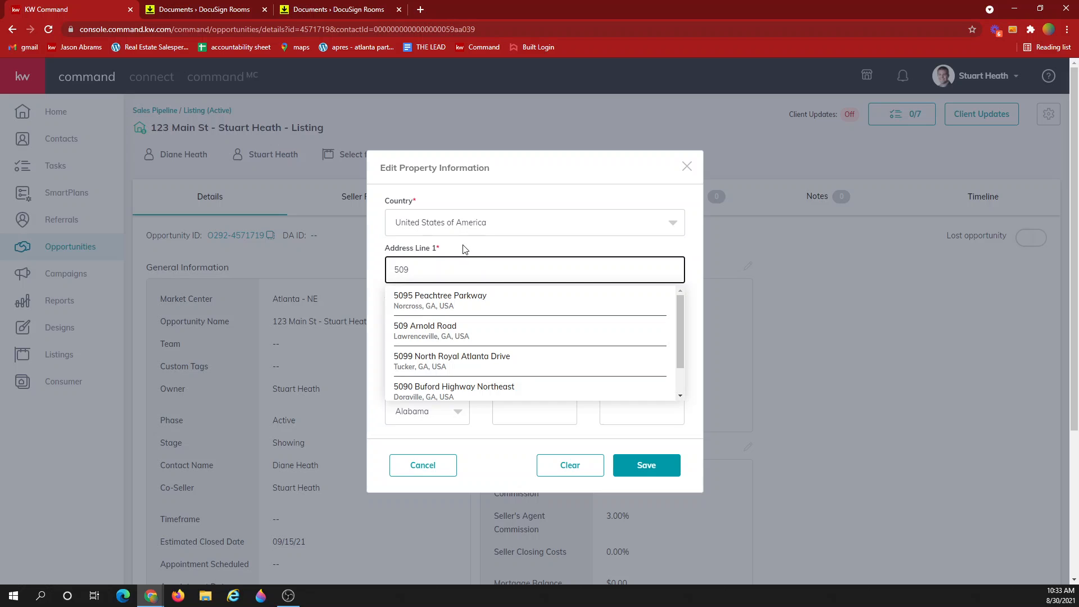
left_click(508, 333)
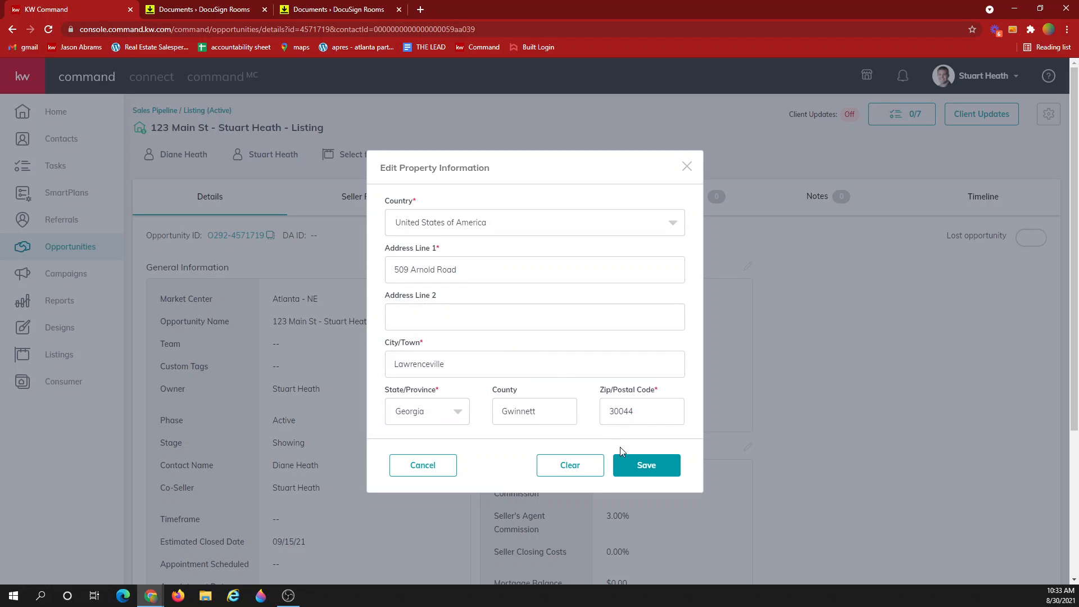
left_click(643, 468)
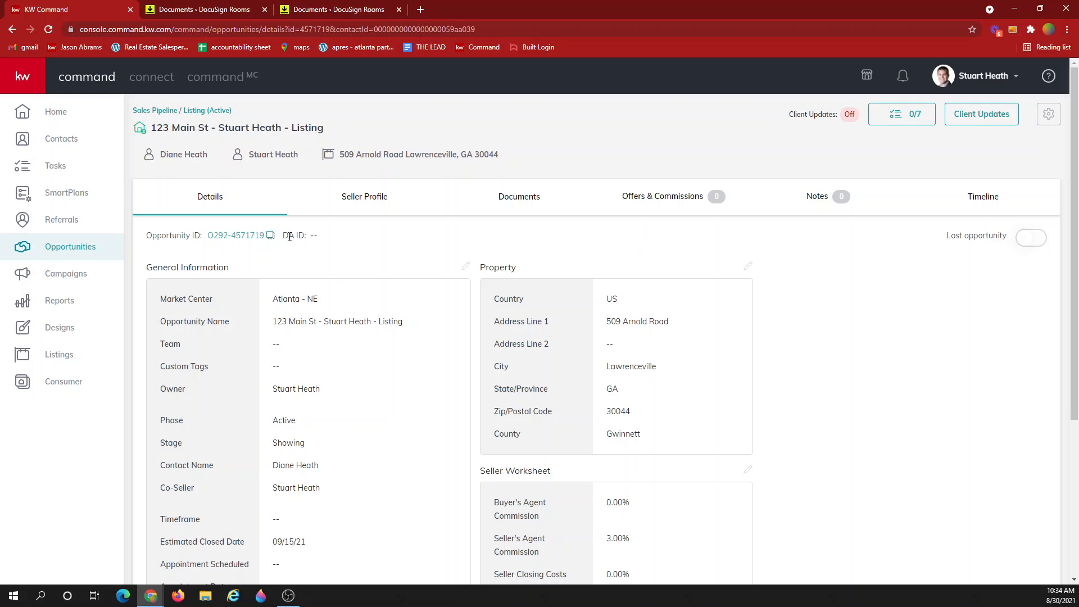
View the Seller Profile, then the Documents checklist showing 0 of 11 uploaded
left_click(357, 210)
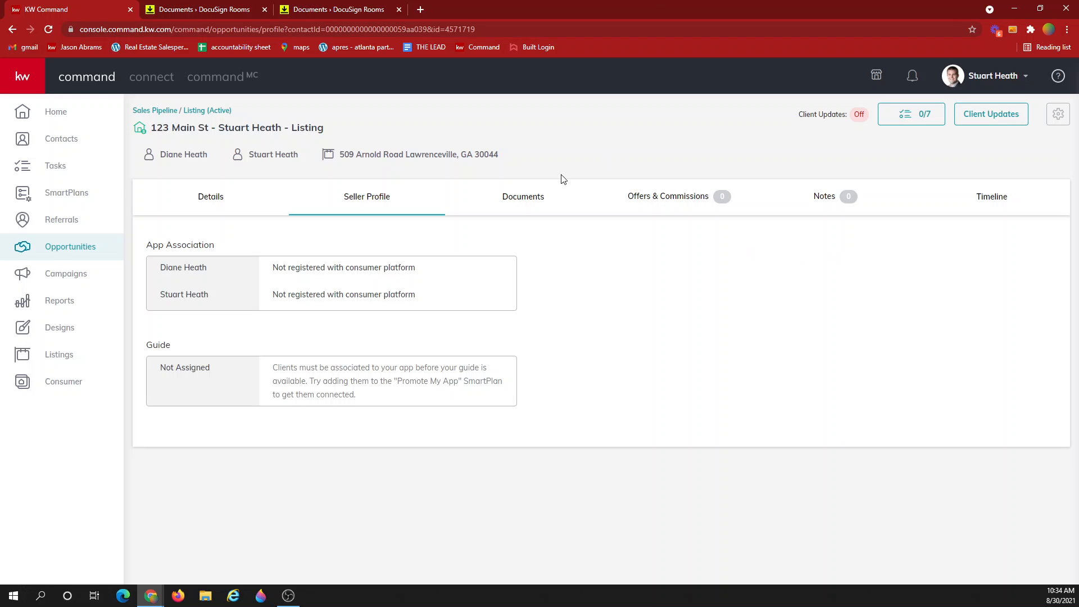
left_click(518, 198)
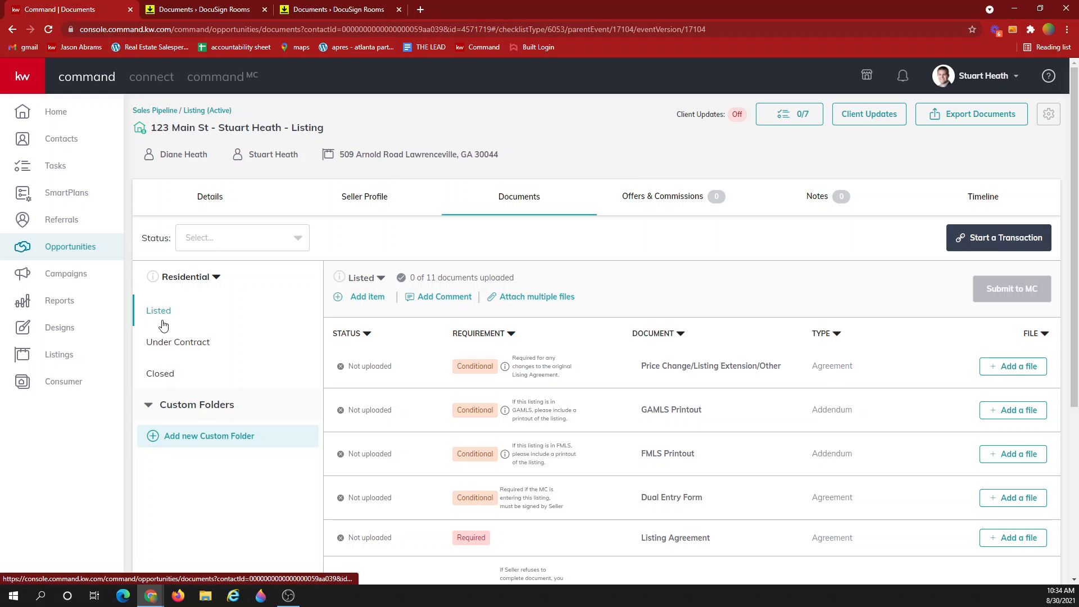
left_click(201, 281)
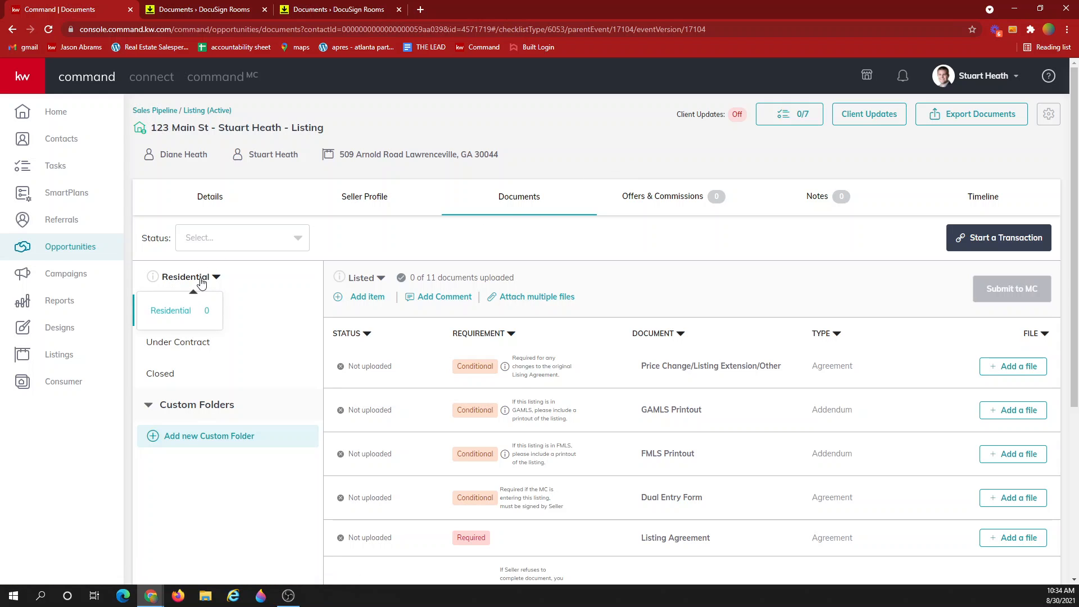
left_click(263, 292)
scroll(696, 324, "down", 2)
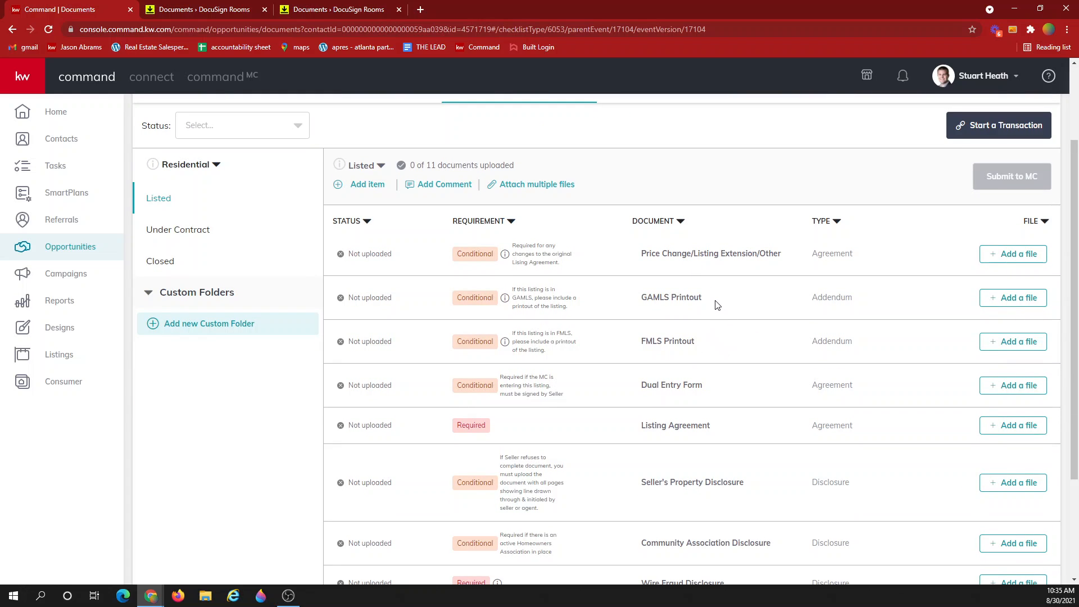
left_click_drag(716, 304, 643, 296)
left_click(640, 294)
scroll(641, 316, "down", 1)
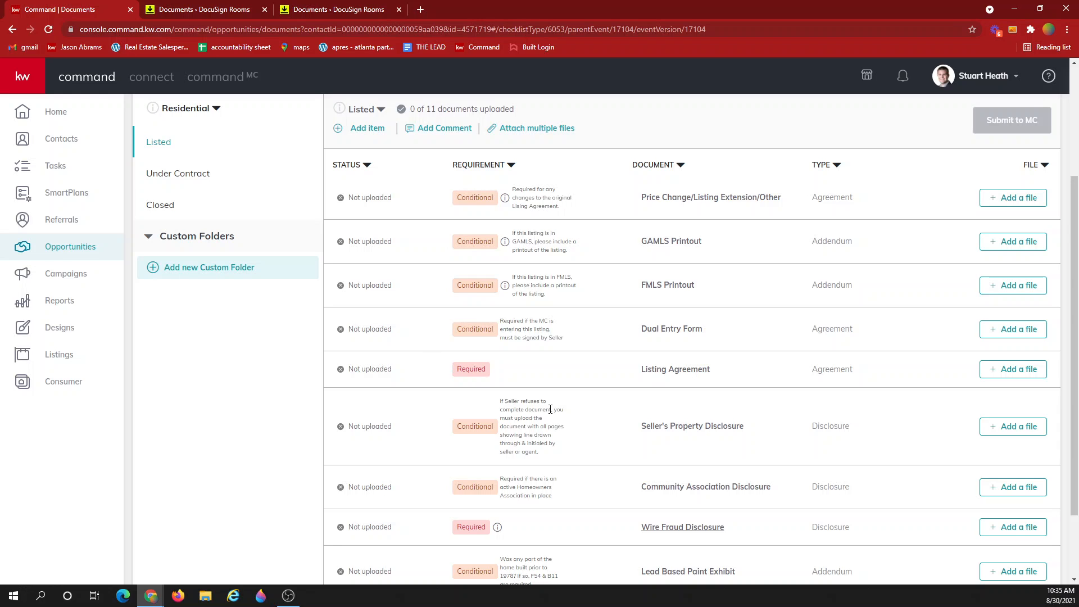
scroll(554, 416, "up", 1)
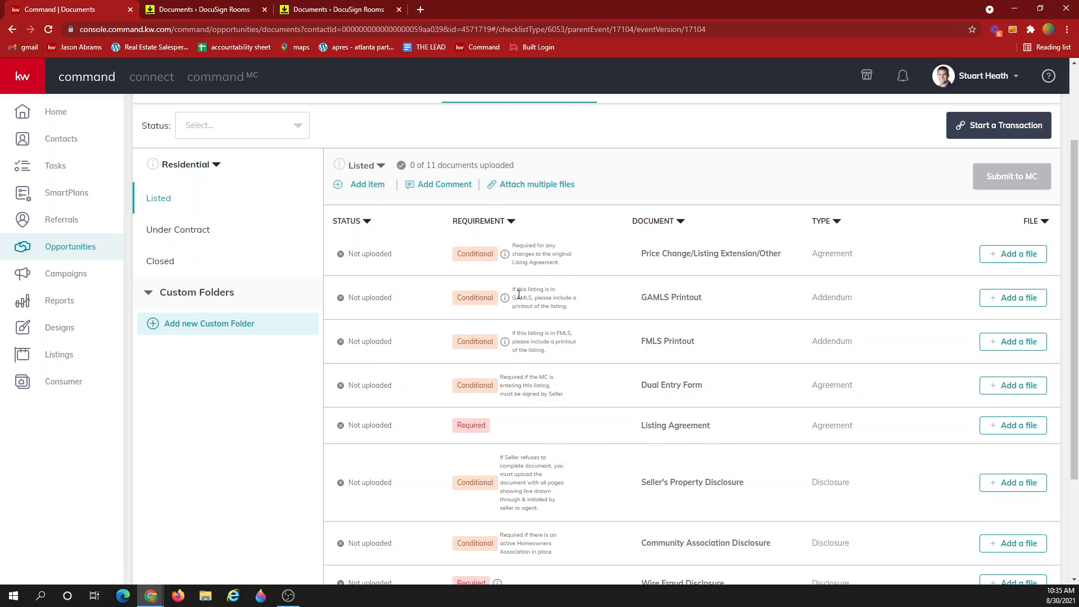
scroll(519, 415, "down", 2)
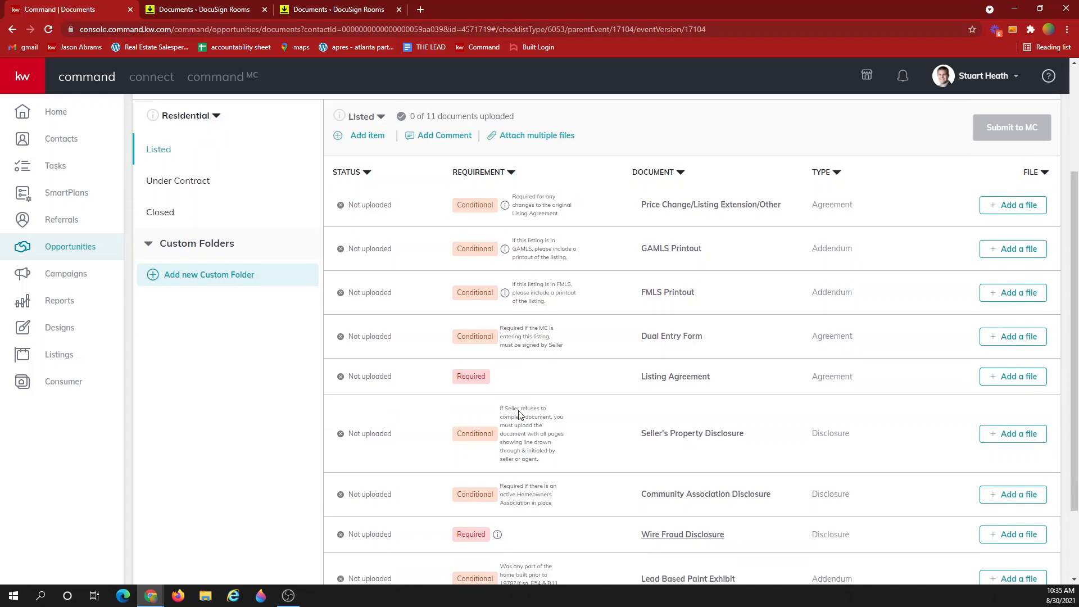
scroll(519, 415, "down", 1)
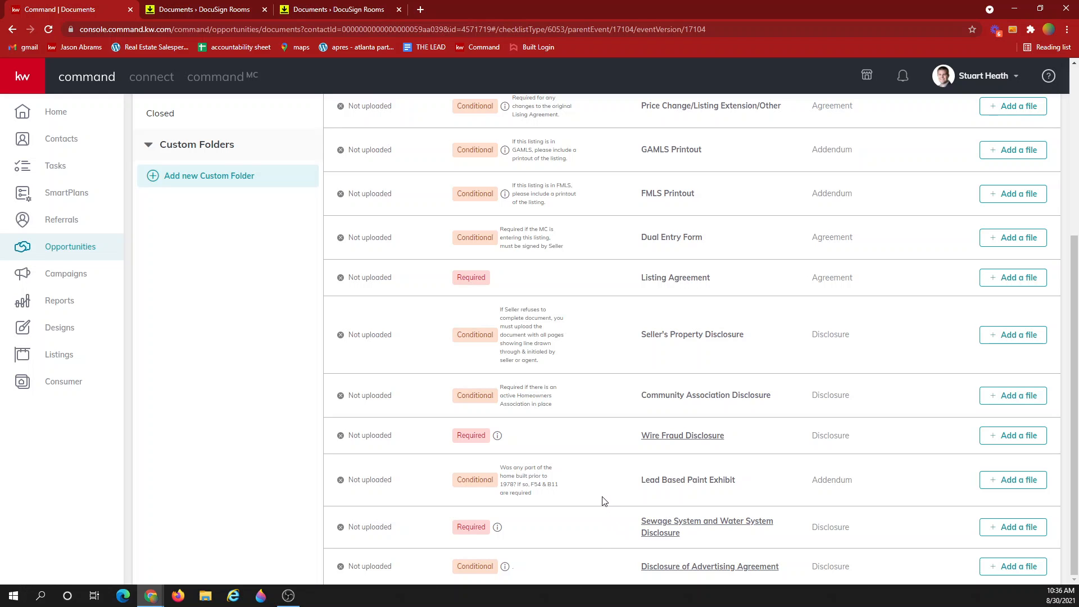
scroll(604, 501, "up", 5)
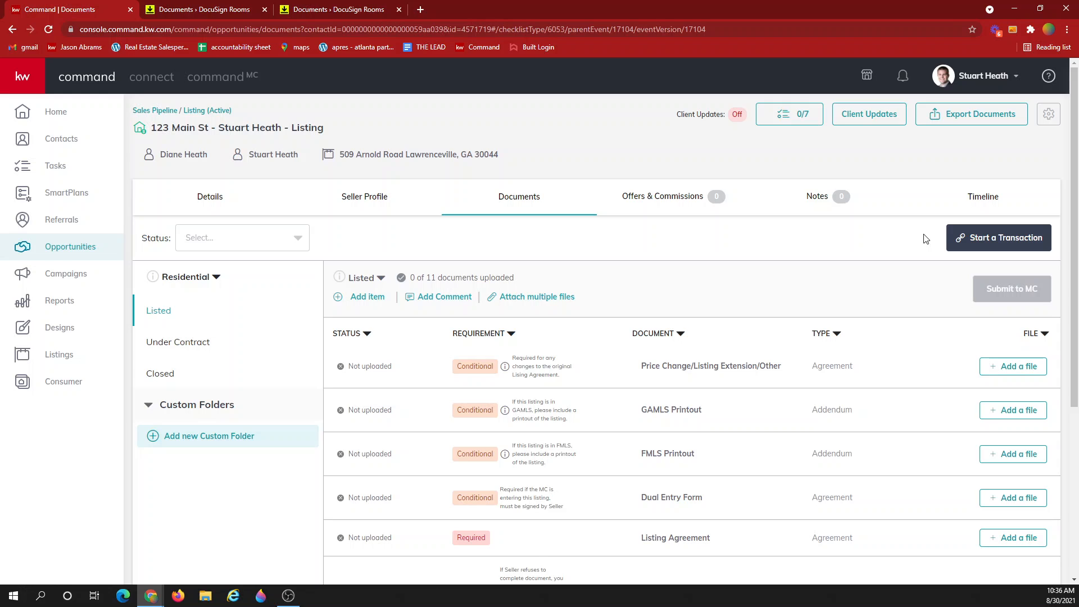
Start a DocuSign Rooms transaction for the 123 Main St listing
left_click(990, 243)
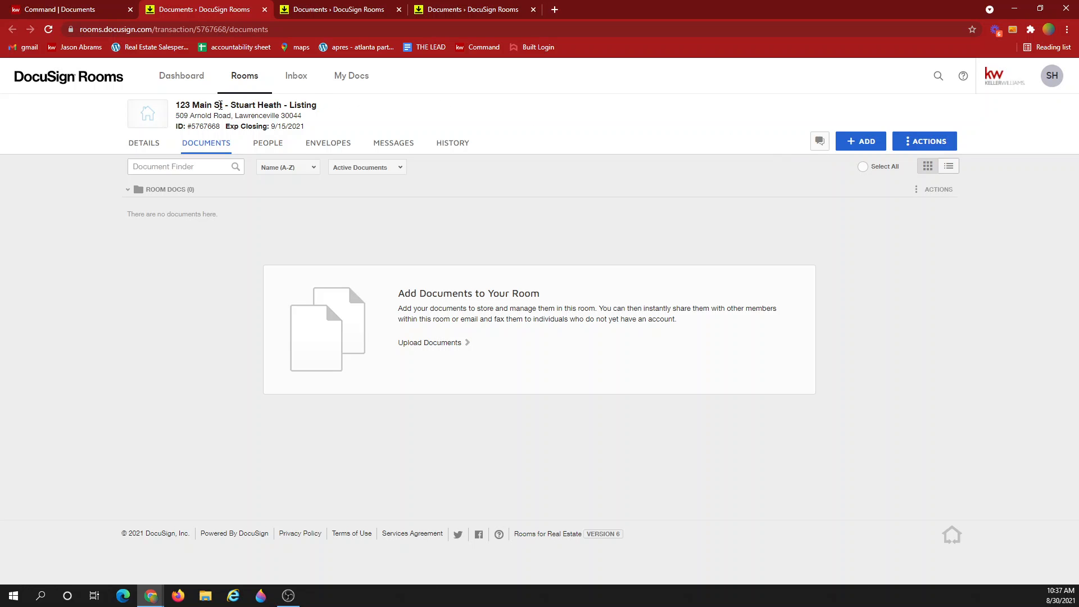
left_click_drag(175, 106, 335, 106)
left_click(332, 104)
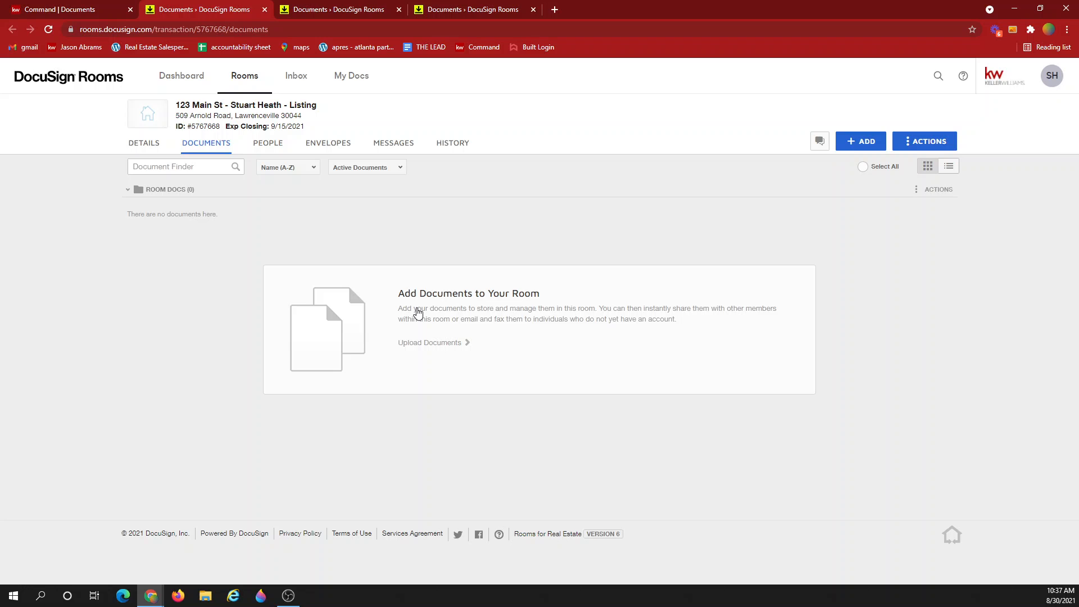
Upload six PDFs into the room, including Amendment #1, P&S 123 Main Street and Conventional Exhibit
left_click(414, 308)
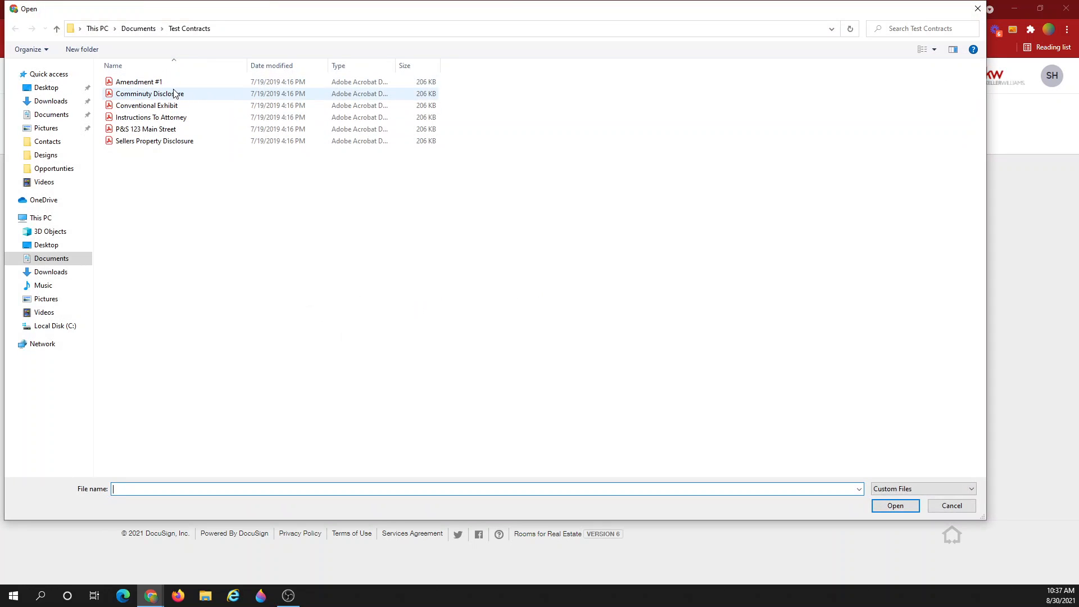
left_click(176, 84)
left_click(182, 141, "ctrl")
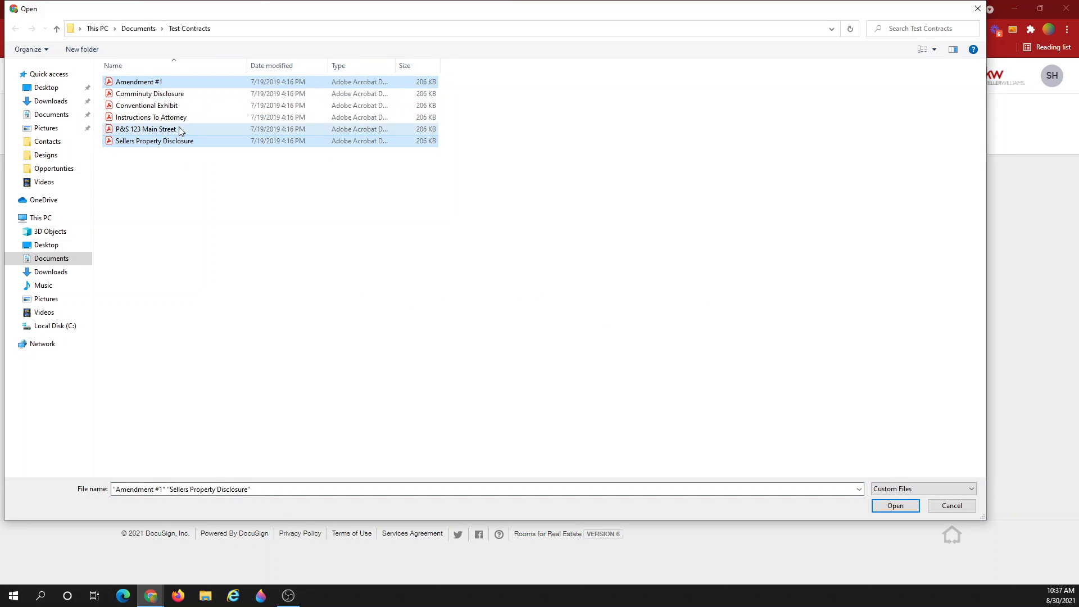
left_click(174, 129, "ctrl")
left_click(180, 116, "ctrl")
left_click(179, 106, "ctrl")
left_click(177, 94, "ctrl")
left_click(895, 506)
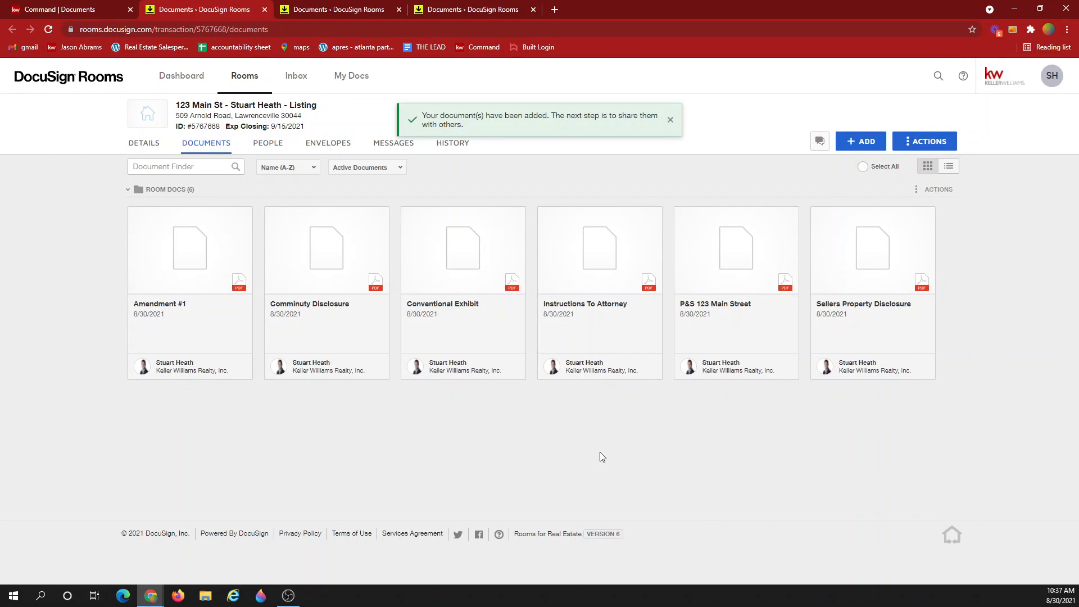
Back in KW Command, open Add a file for the Listing Agreement checklist item
left_click(90, 7)
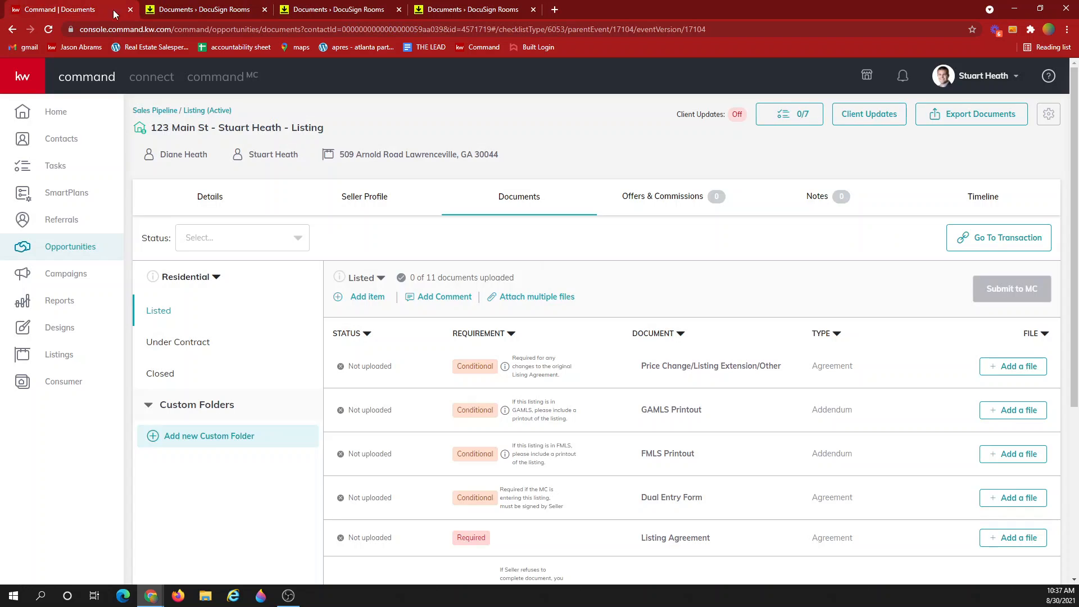
scroll(1017, 409, "down", 1)
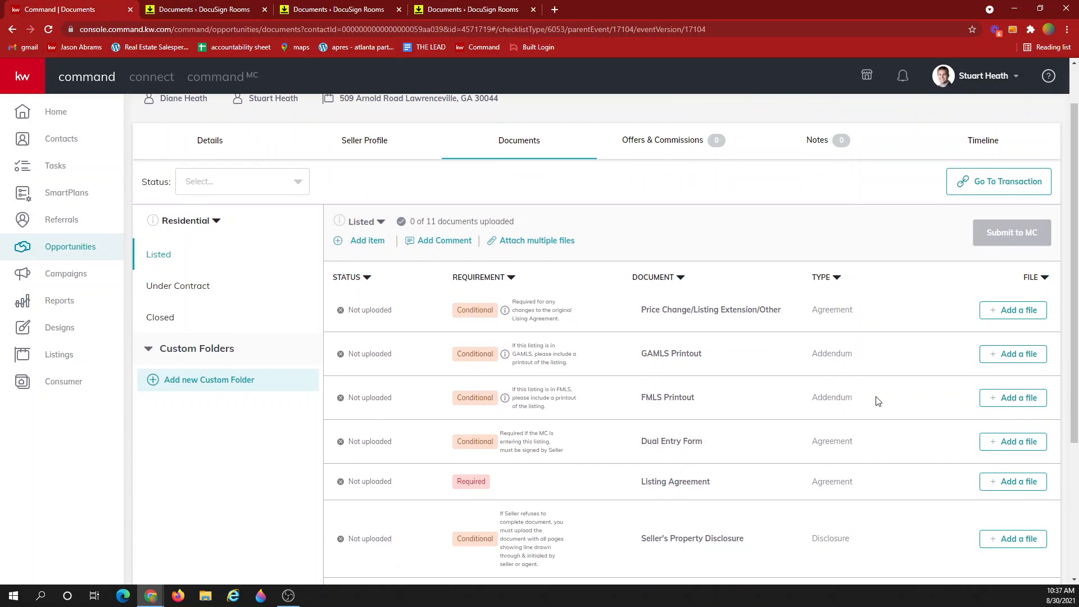
scroll(380, 322, "down", 2)
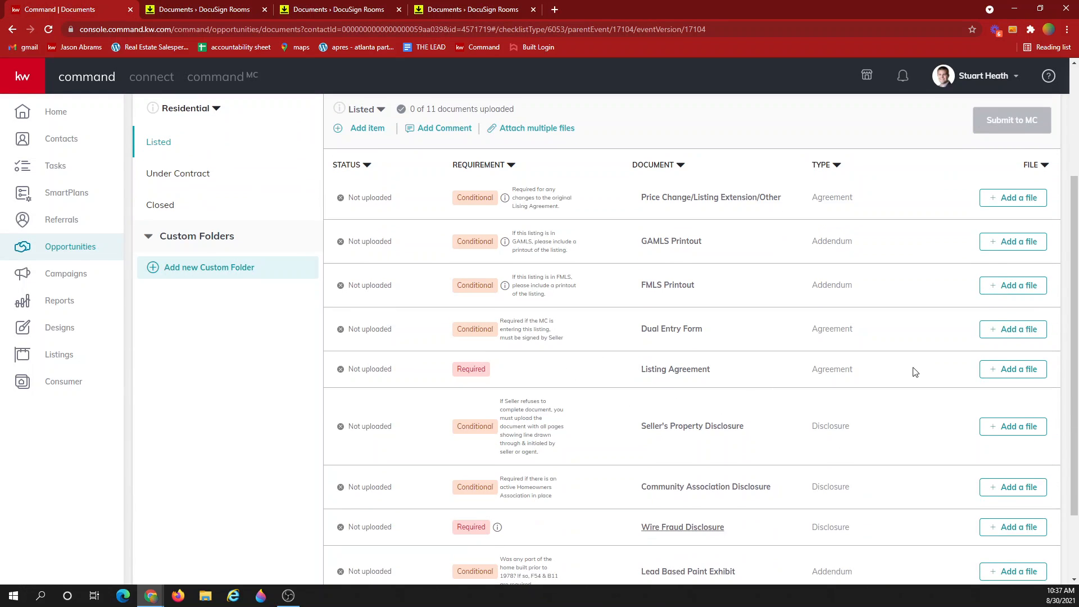
left_click(1005, 373)
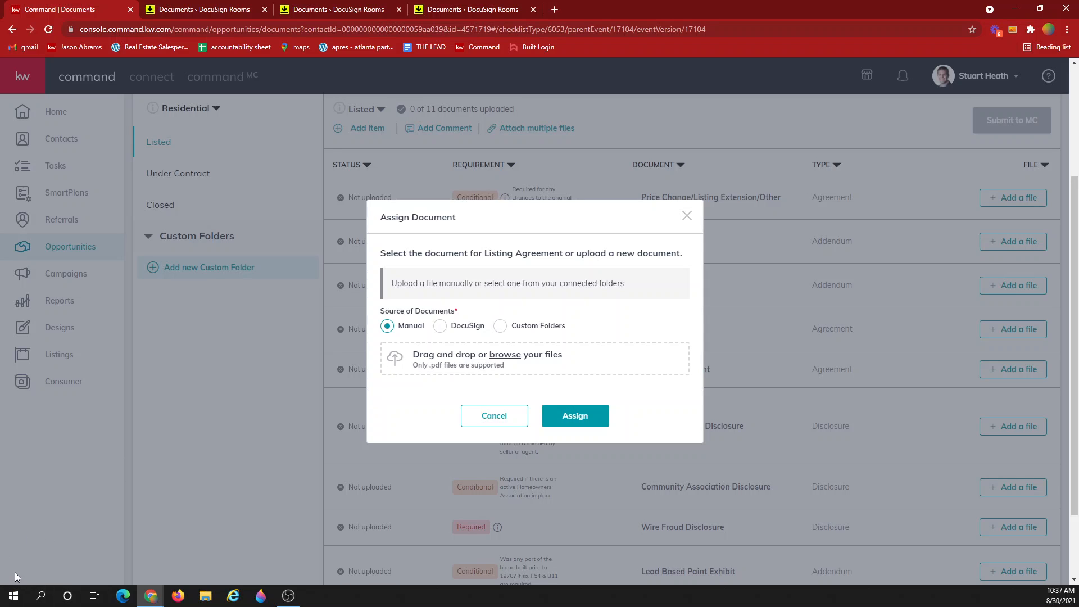
Assign Amendment #1.pdf from DocuSign room documents to the Listing Agreement
left_click_drag(582, 418, 440, 392)
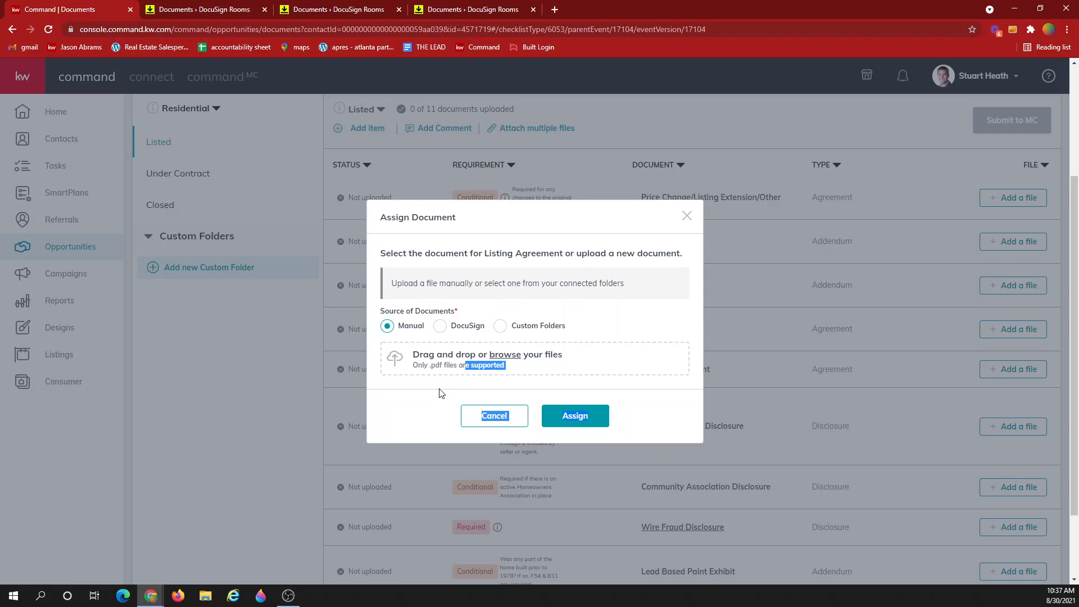
left_click(441, 393)
left_click(440, 327)
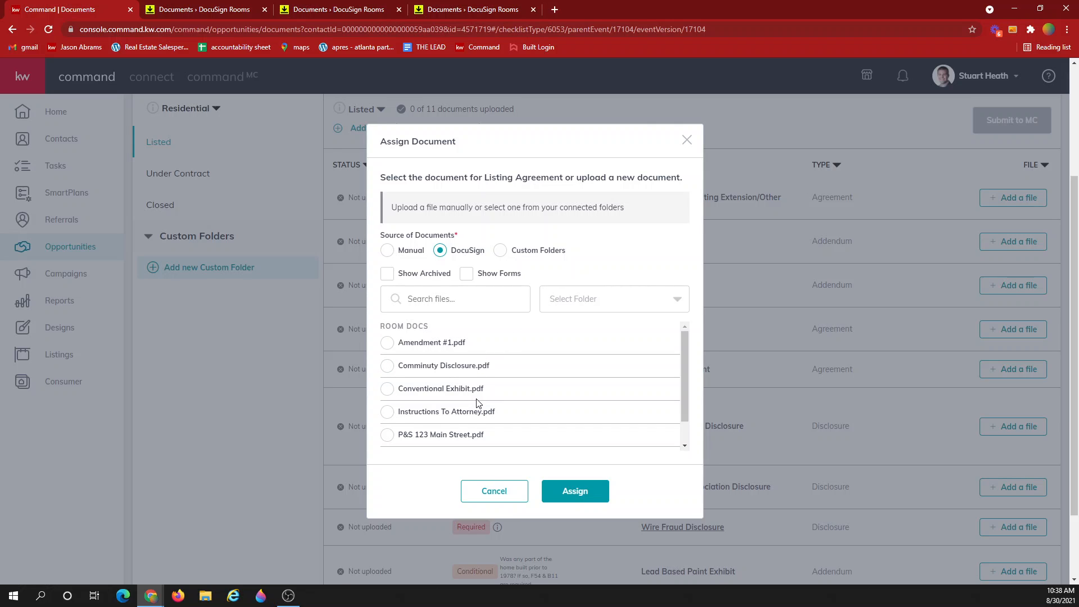
left_click(387, 343)
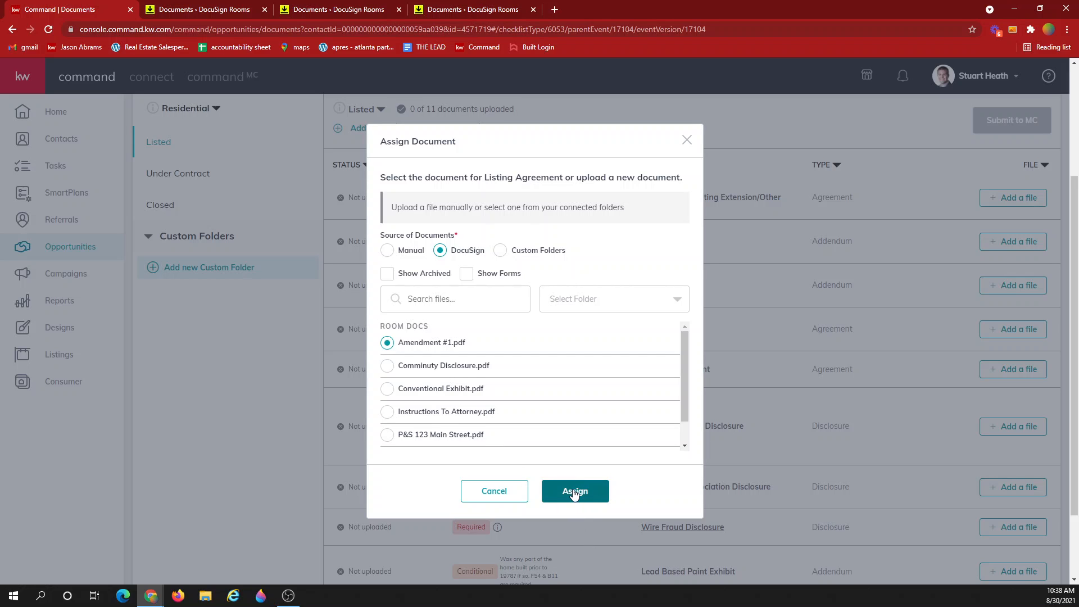
left_click(573, 492)
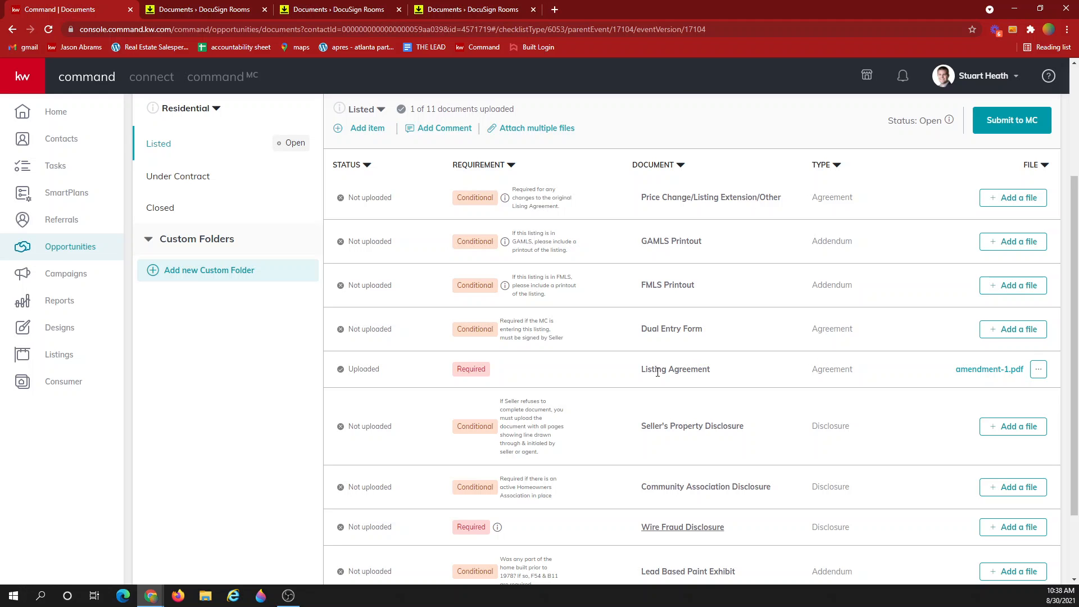
left_click_drag(641, 371, 722, 368)
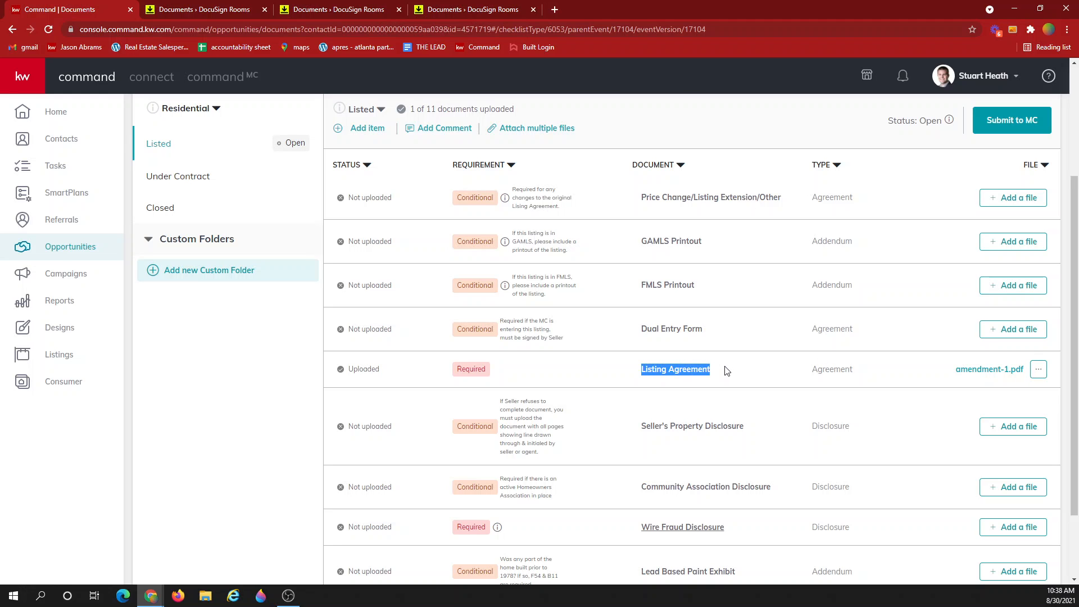
left_click(728, 371)
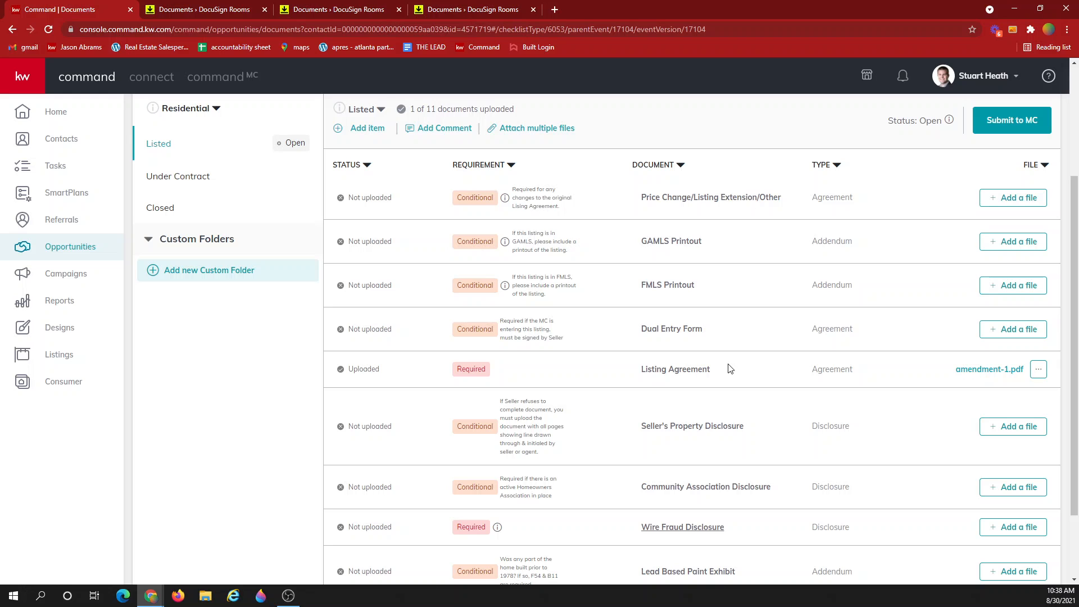
scroll(730, 369, "up", 3)
scroll(730, 366, "down", 2)
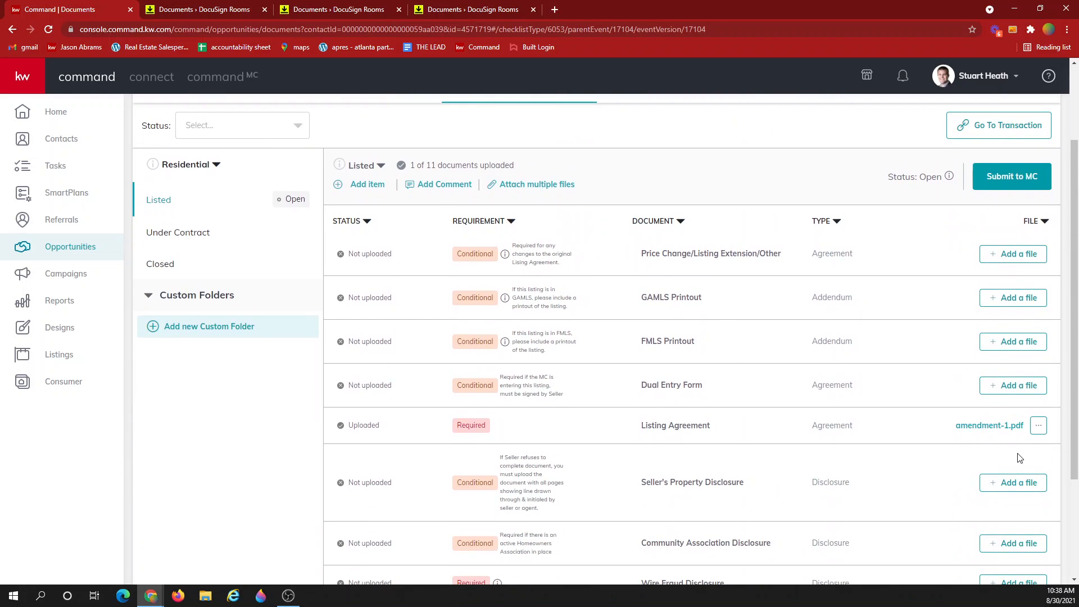
scroll(982, 429, "up", 1)
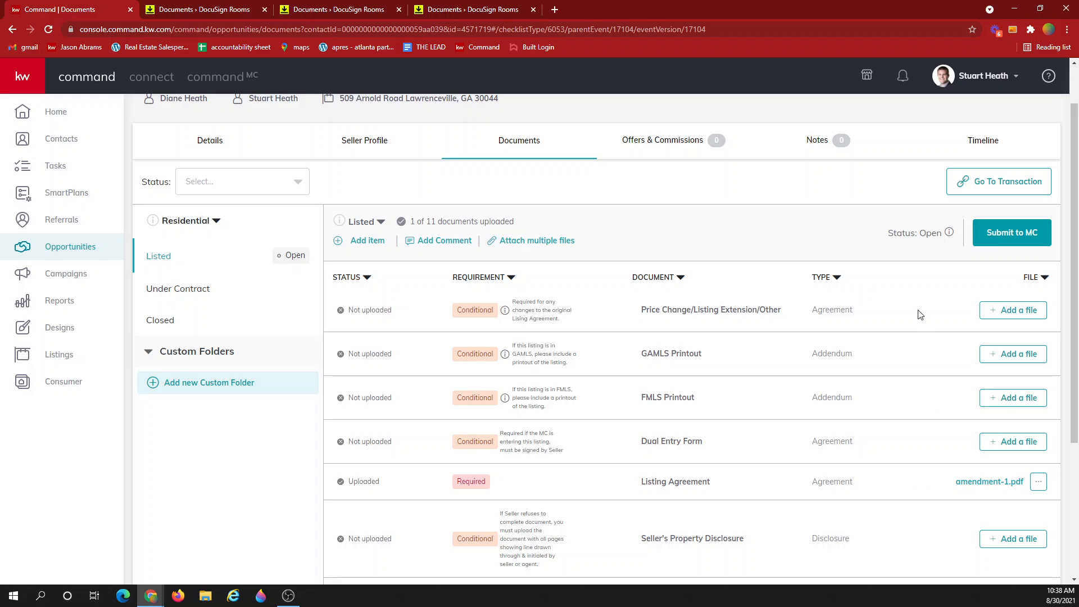
left_click(1001, 229)
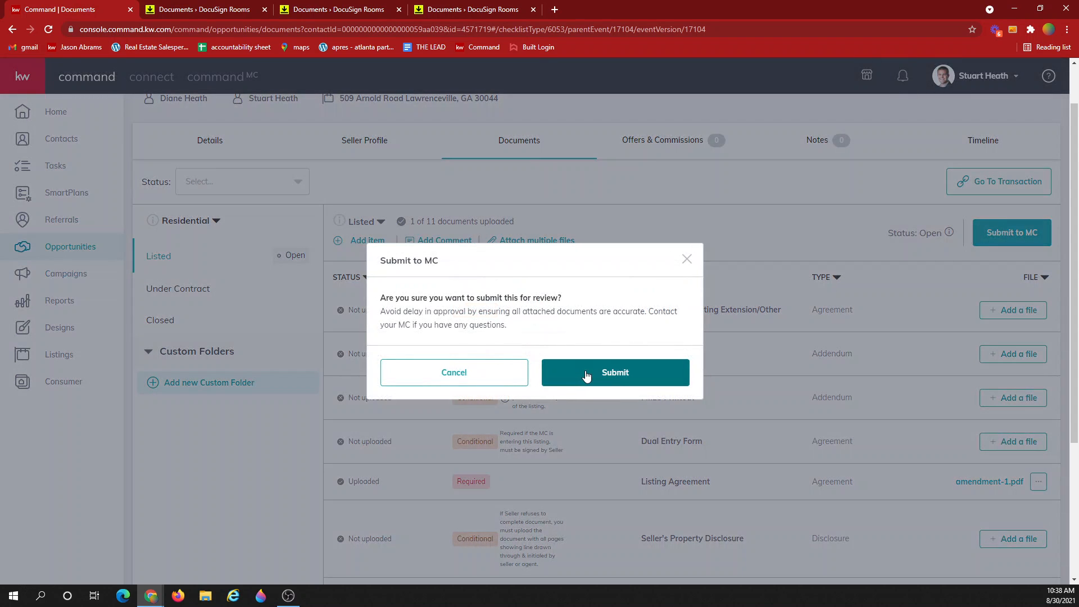
left_click(687, 259)
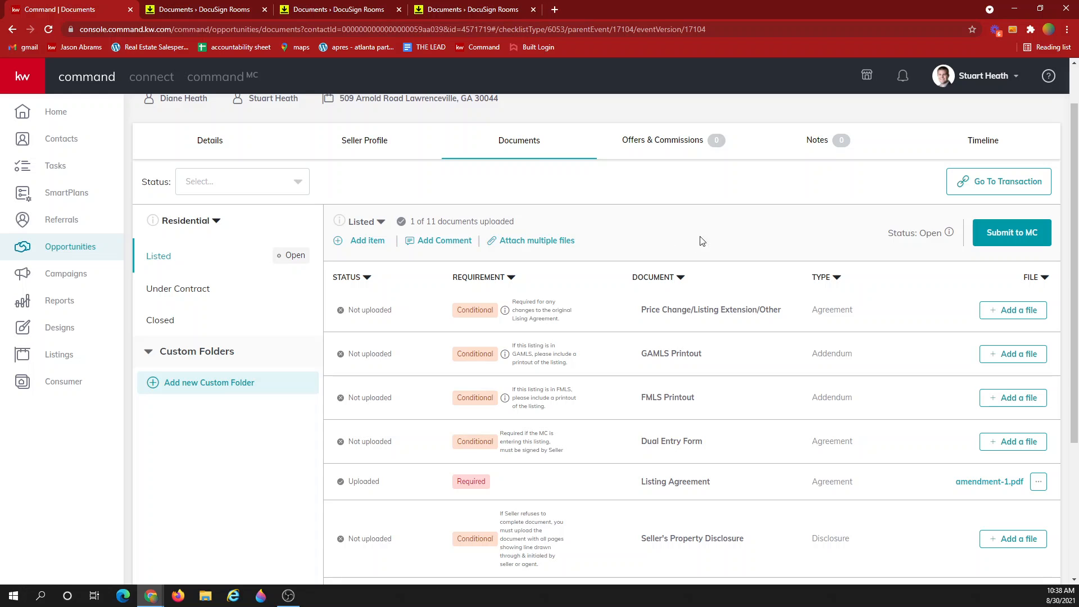
Review the Under Contract checklist's 17 documents and open the Attach files window
left_click(202, 290)
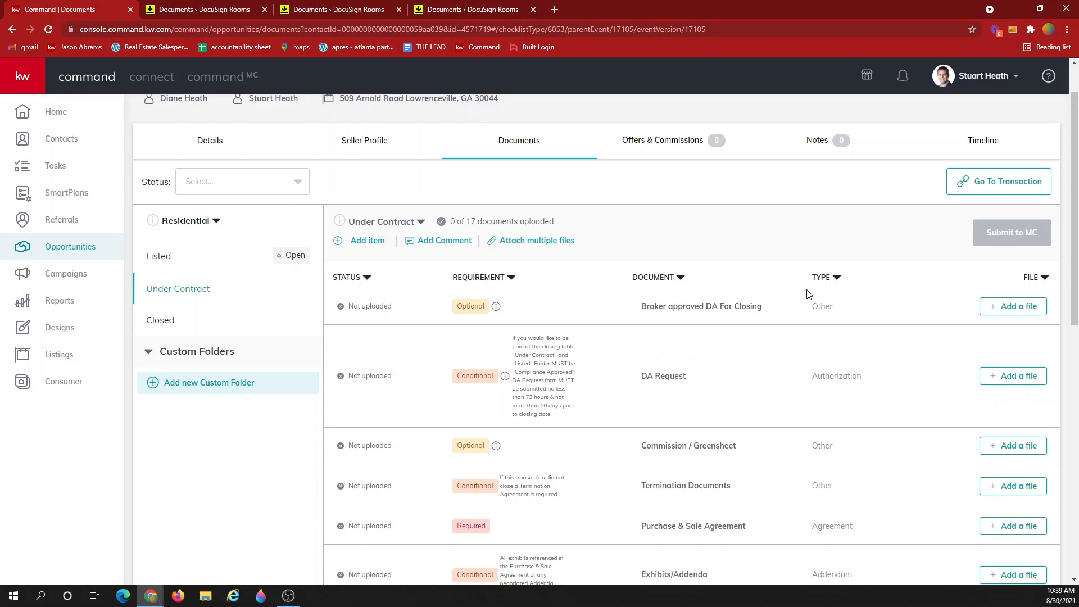
scroll(803, 292, "down", 2)
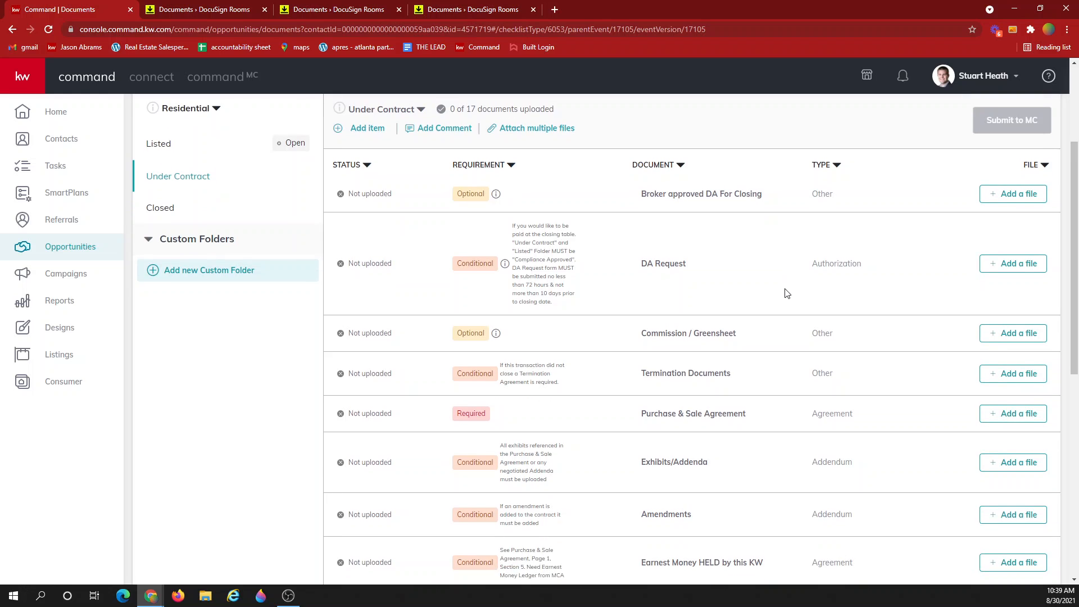
scroll(786, 293, "down", 6)
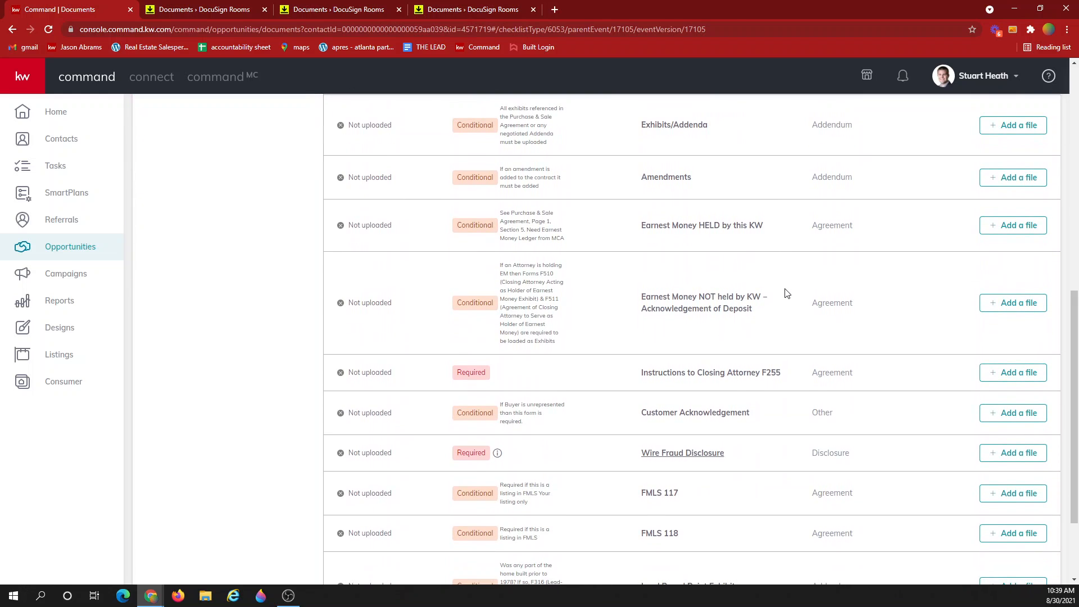
scroll(786, 293, "down", 2)
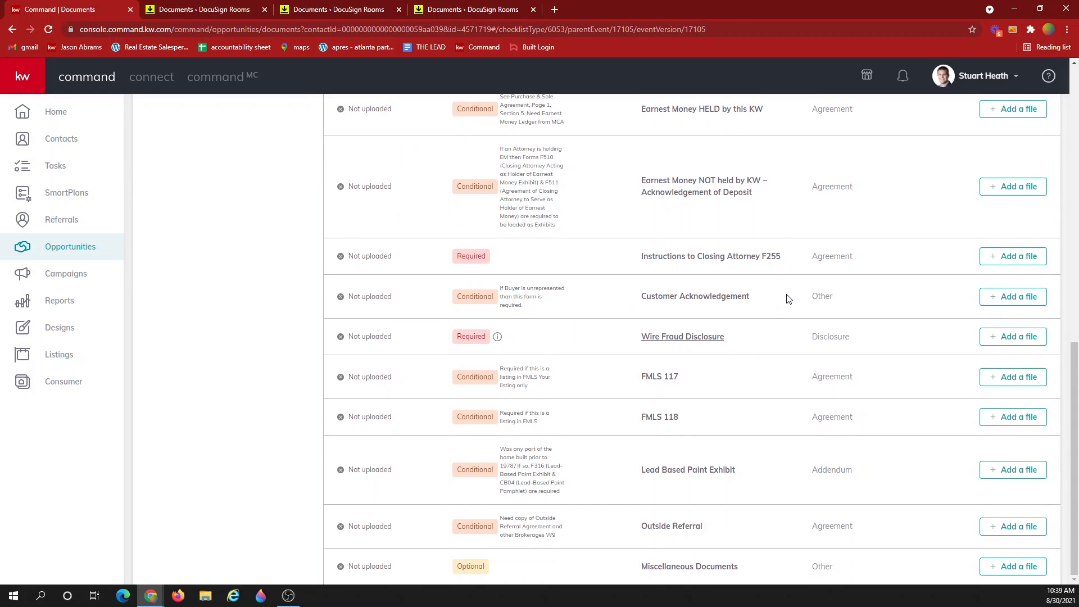
scroll(786, 293, "up", 11)
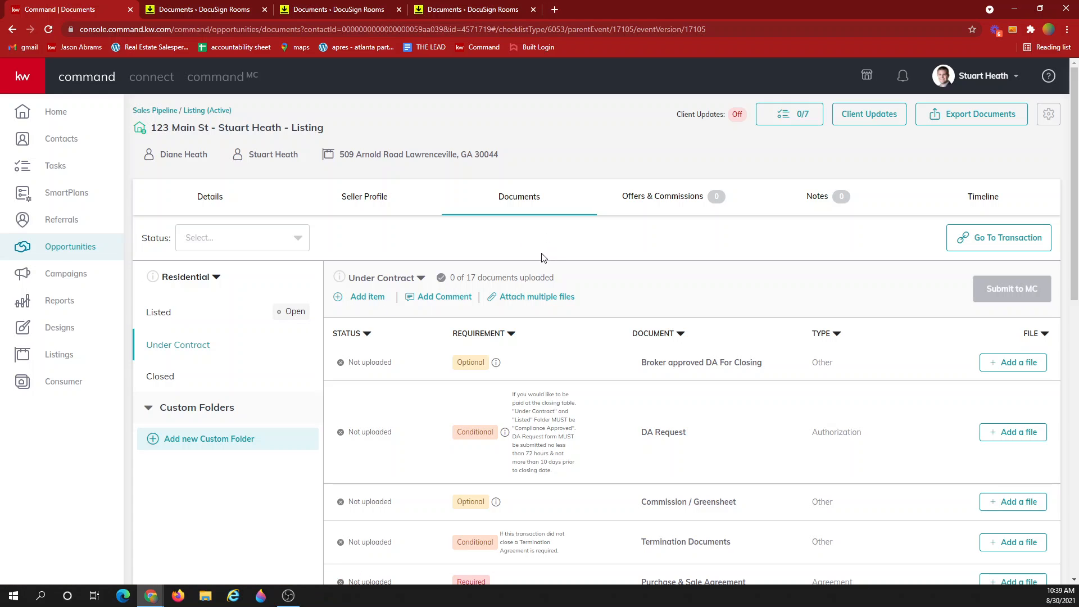
left_click(542, 298)
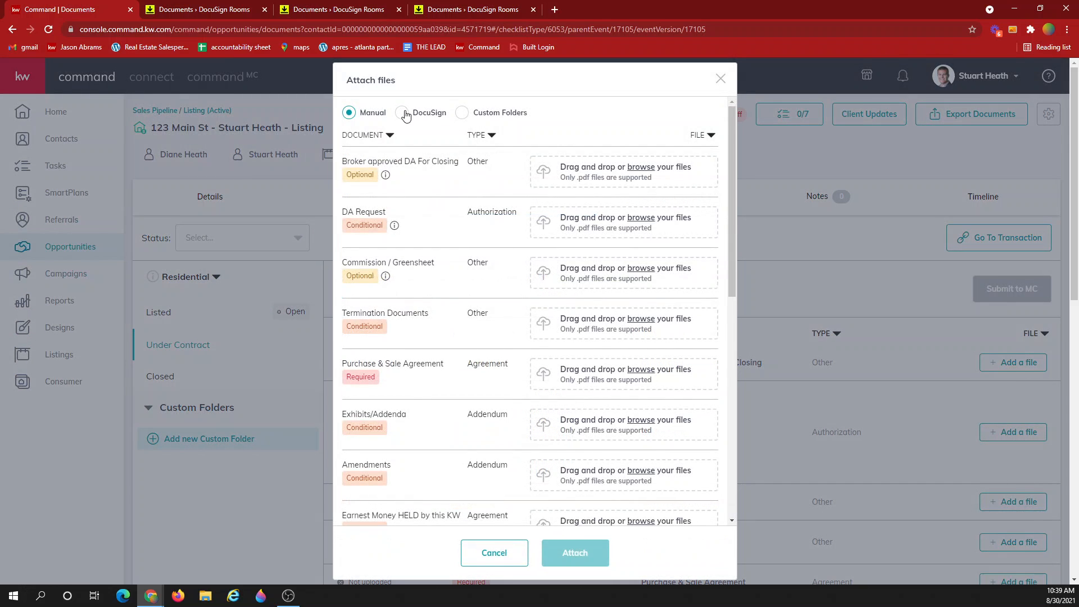
From DocuSign, assign P&S 123 Main Street.pdf and Conventional Exhibit.pdf to Purchase & Sale Agreement and Exhibits/Addenda
left_click(403, 113)
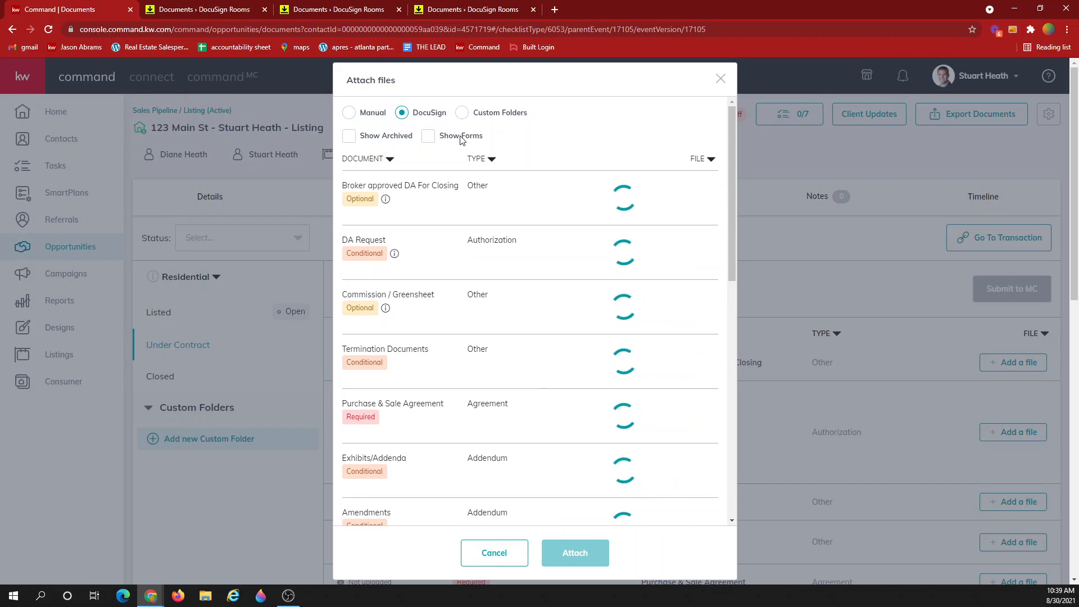
left_click(579, 380)
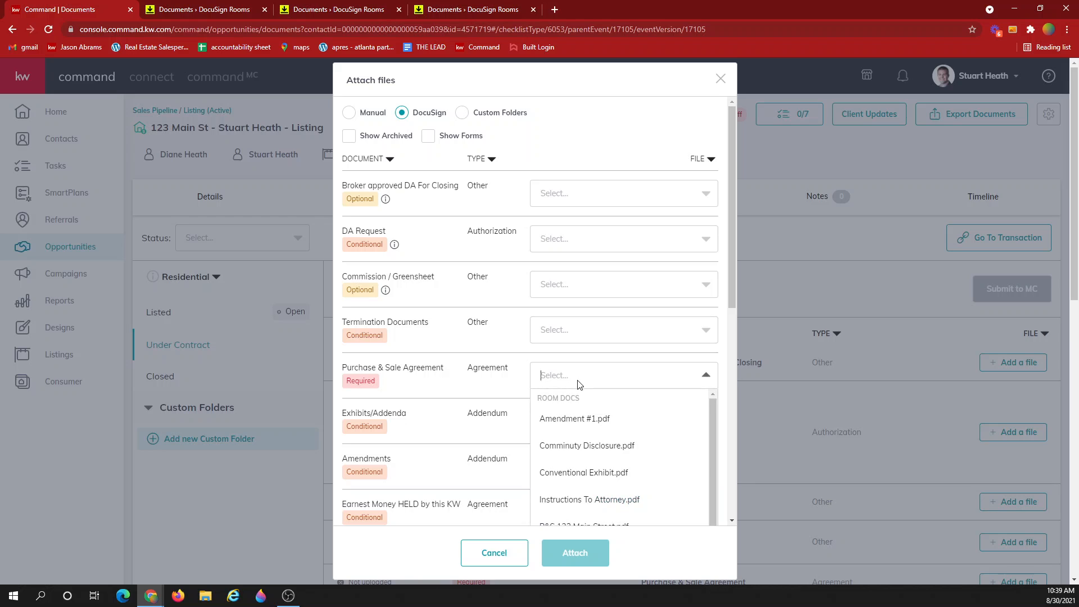
scroll(590, 477, "down", 1)
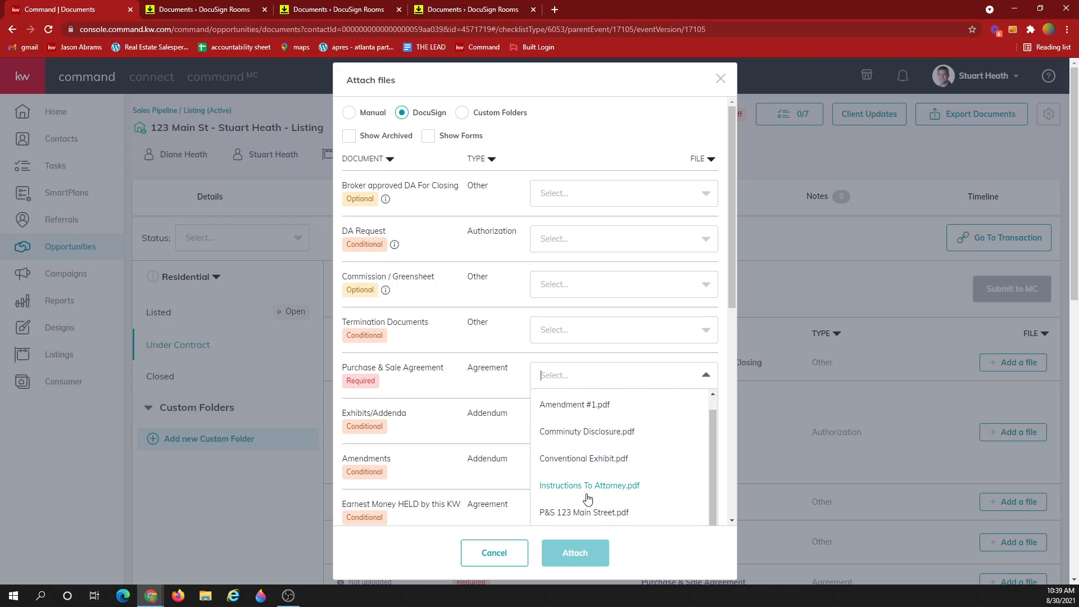
left_click(569, 516)
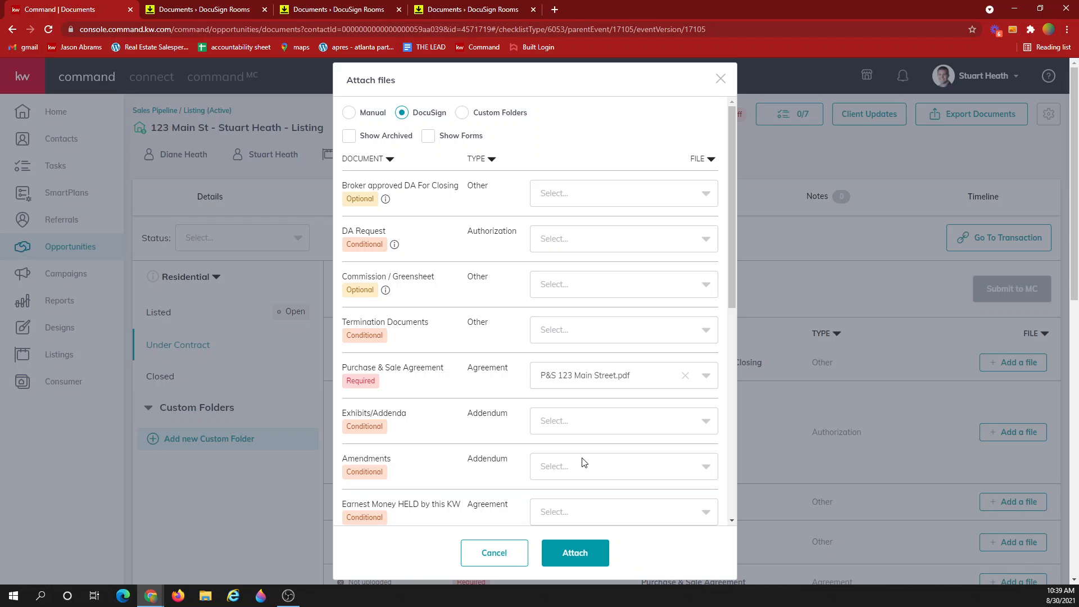
left_click(588, 420)
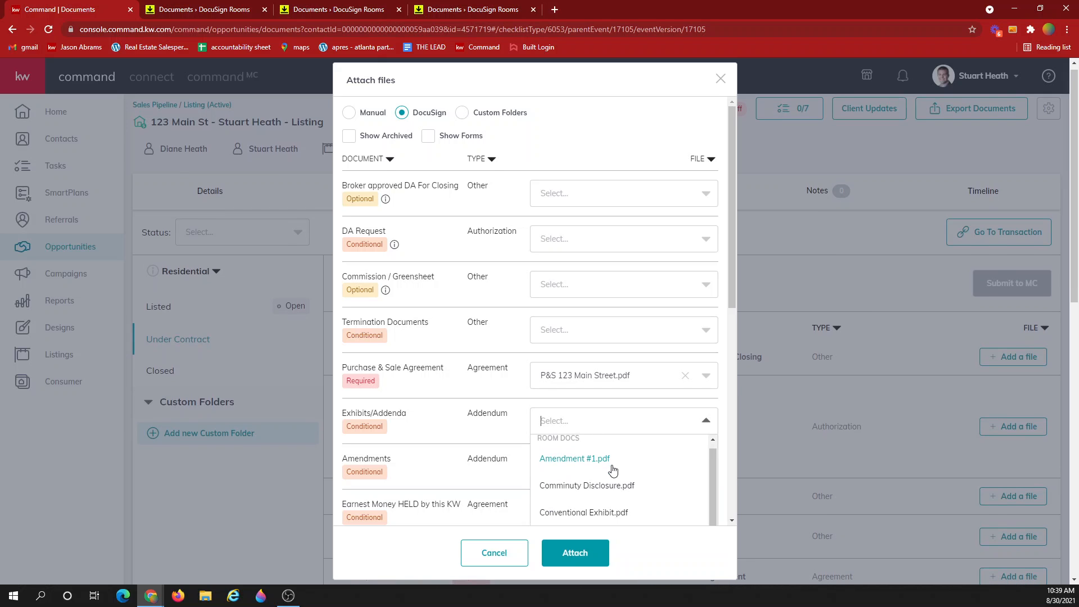
left_click(589, 518)
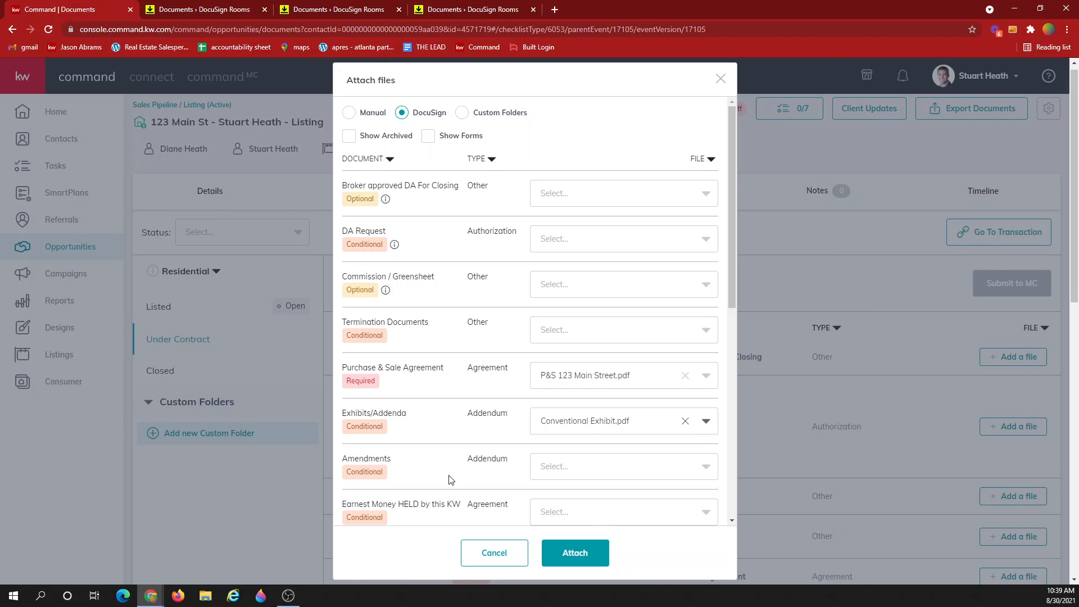
Assign Amendment #1.pdf to Amendments and Instructions To Attorney.pdf to F255, then attach all
scroll(489, 460, "down", 1)
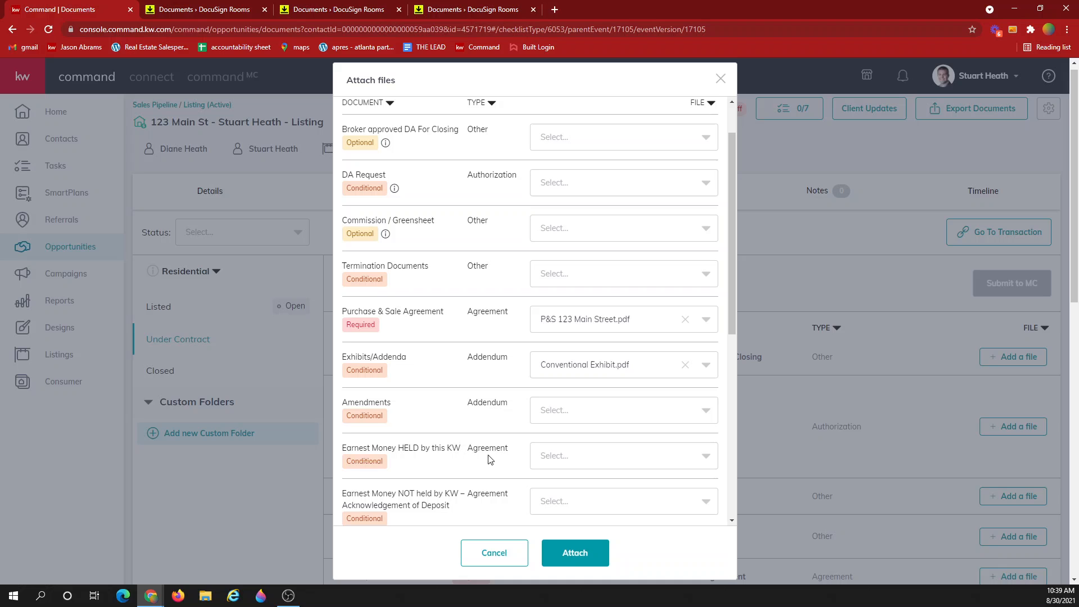
left_click(582, 408)
left_click(572, 450)
scroll(464, 413, "down", 3)
left_click(602, 393)
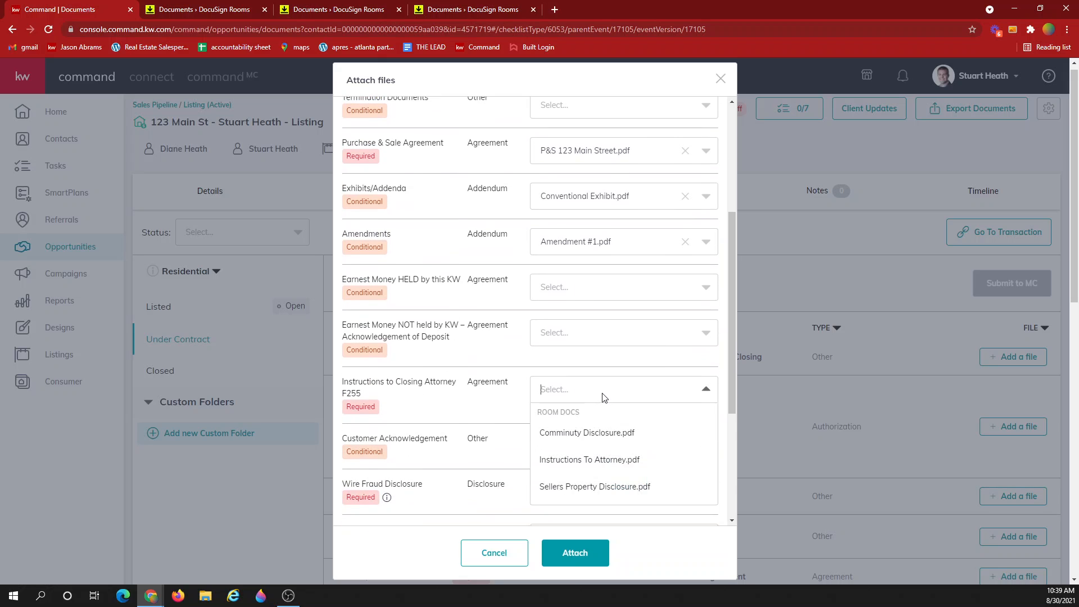
scroll(601, 413, "down", 1)
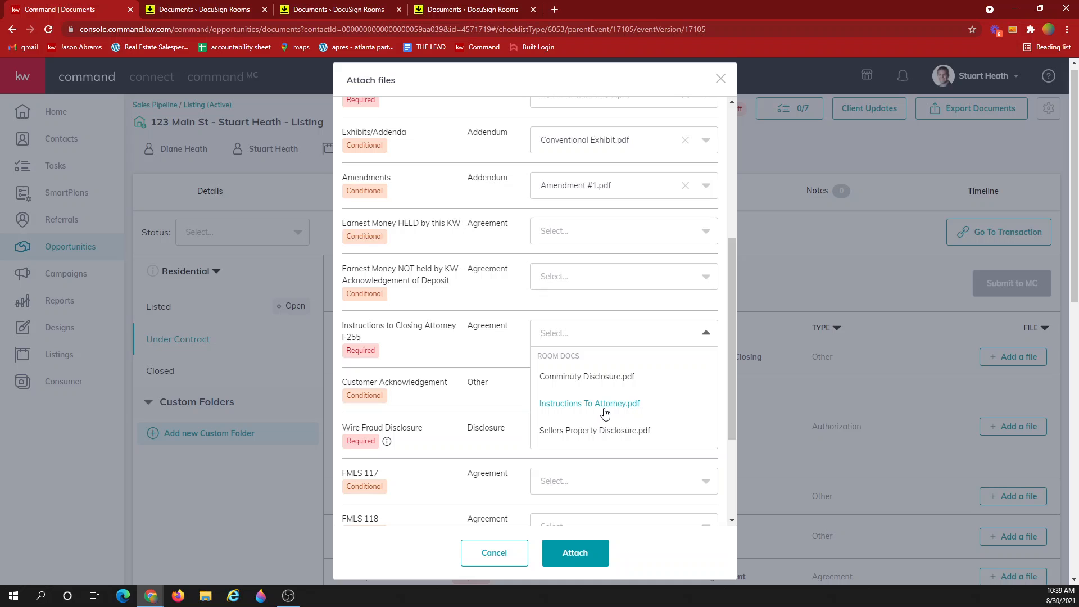
left_click(604, 408)
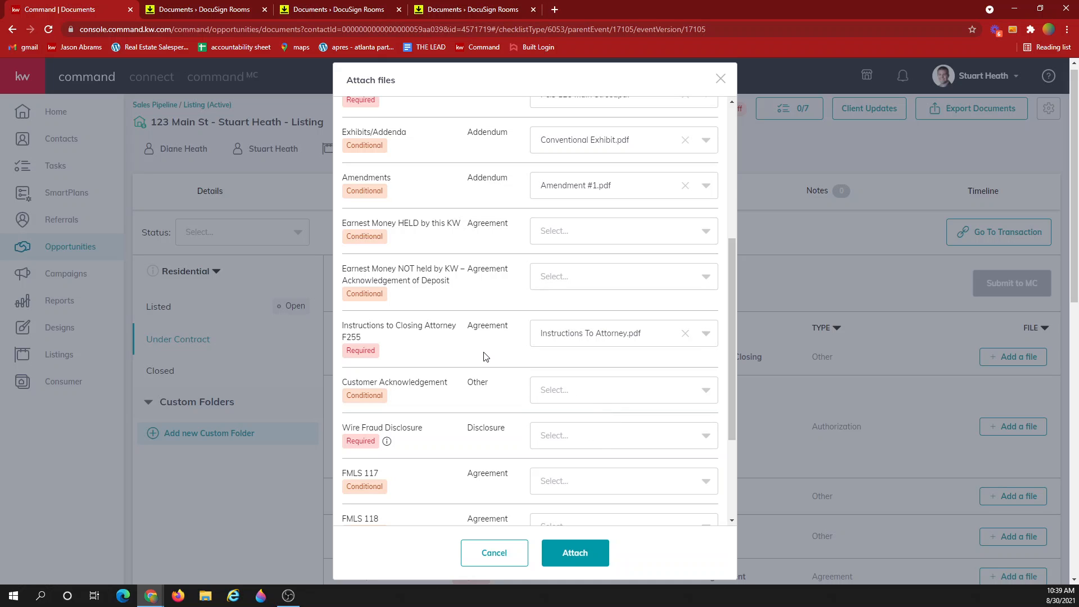
scroll(483, 356, "up", 3)
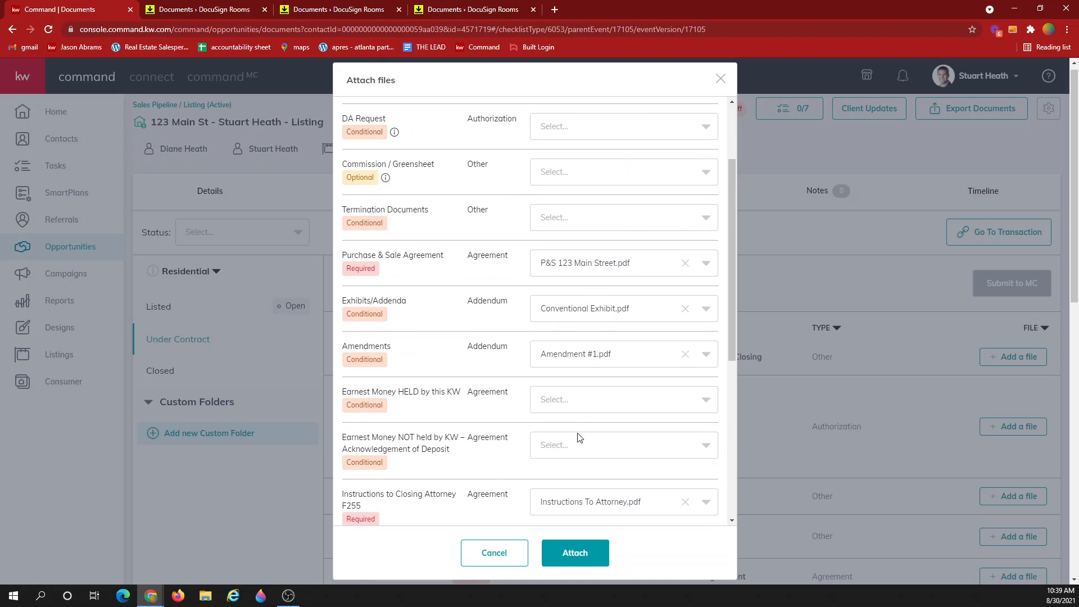
left_click(588, 553)
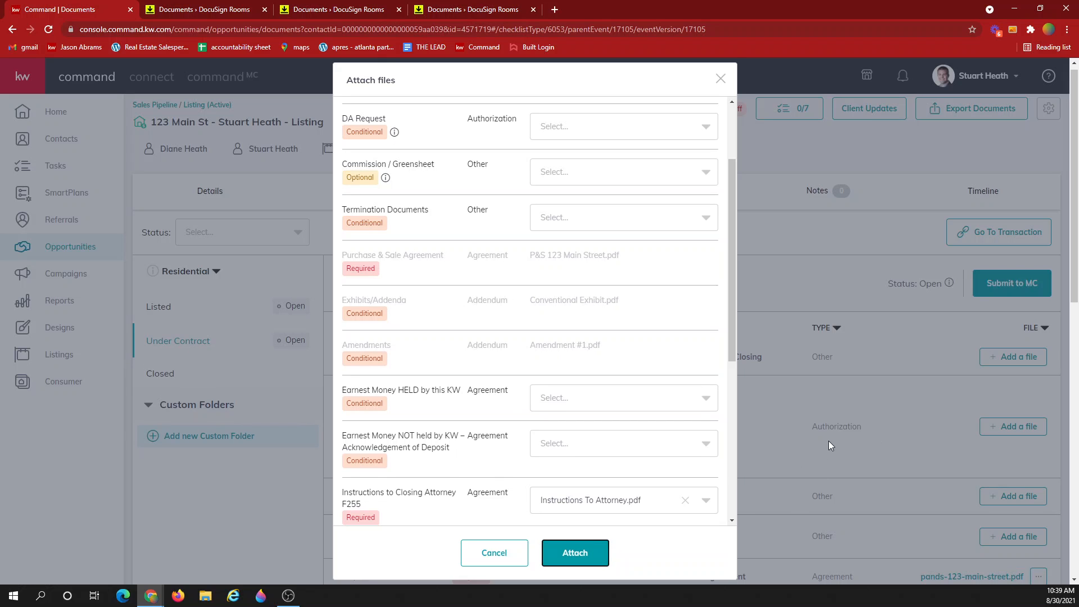
Scroll through the Under Contract checklist to review the 4 of 17 uploaded documents
scroll(779, 457, "down", 5)
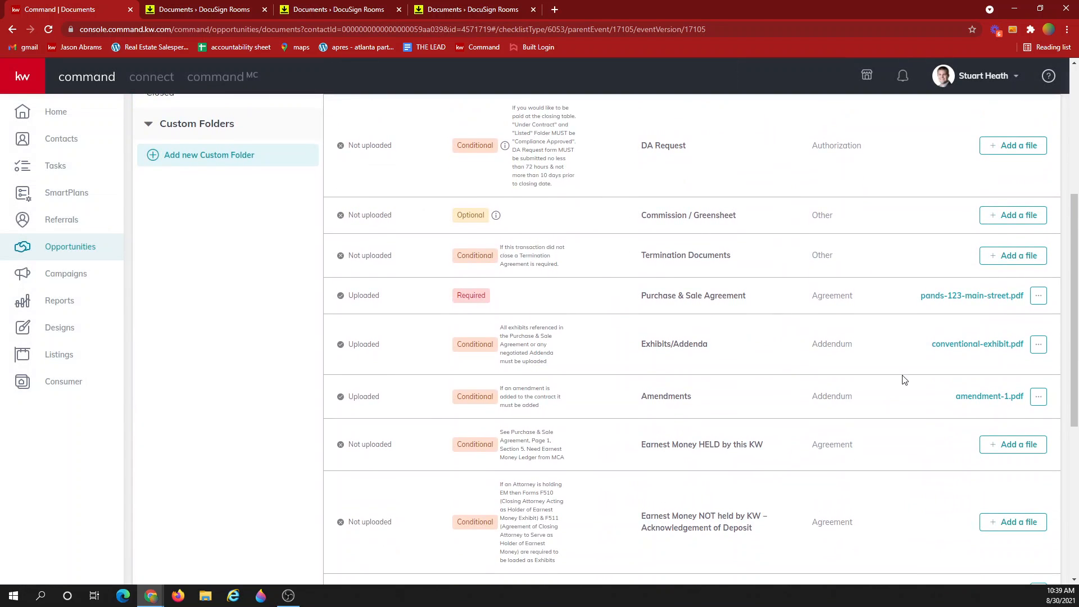
scroll(903, 380, "down", 3)
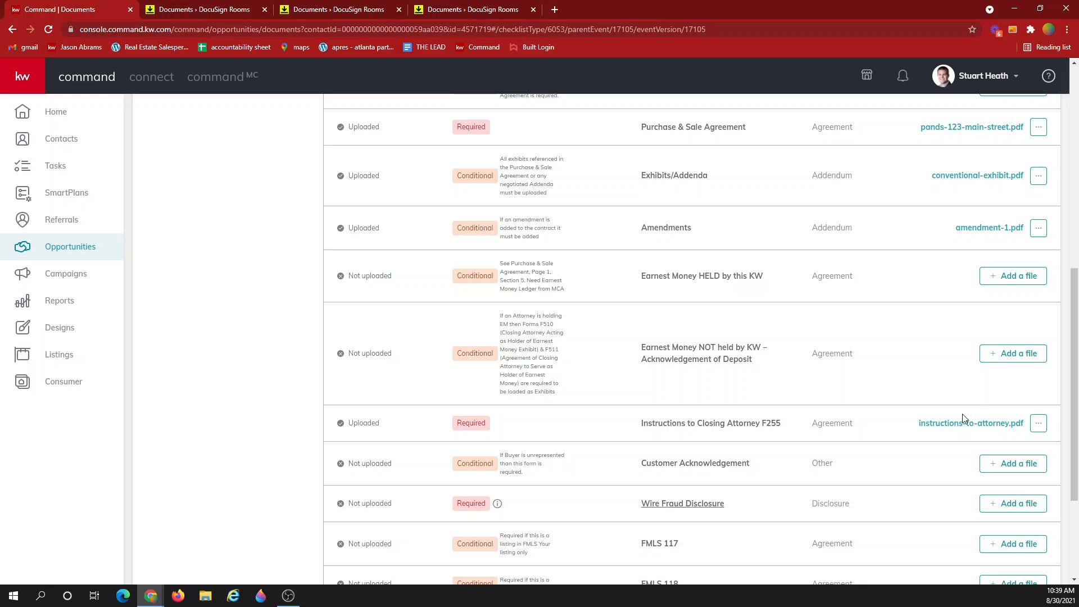
scroll(962, 419, "up", 5)
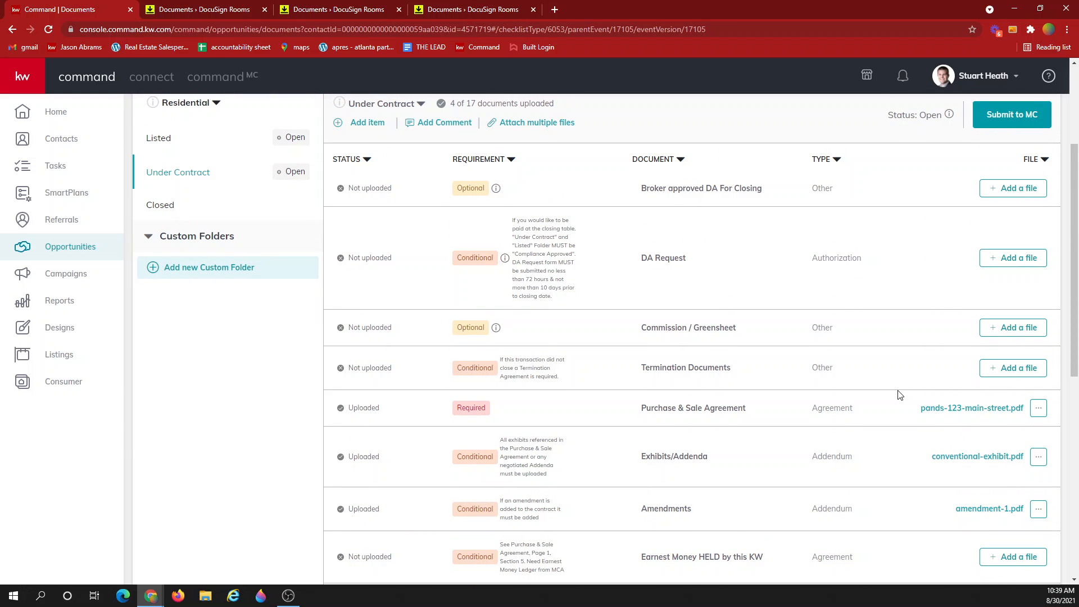
scroll(899, 395, "up", 3)
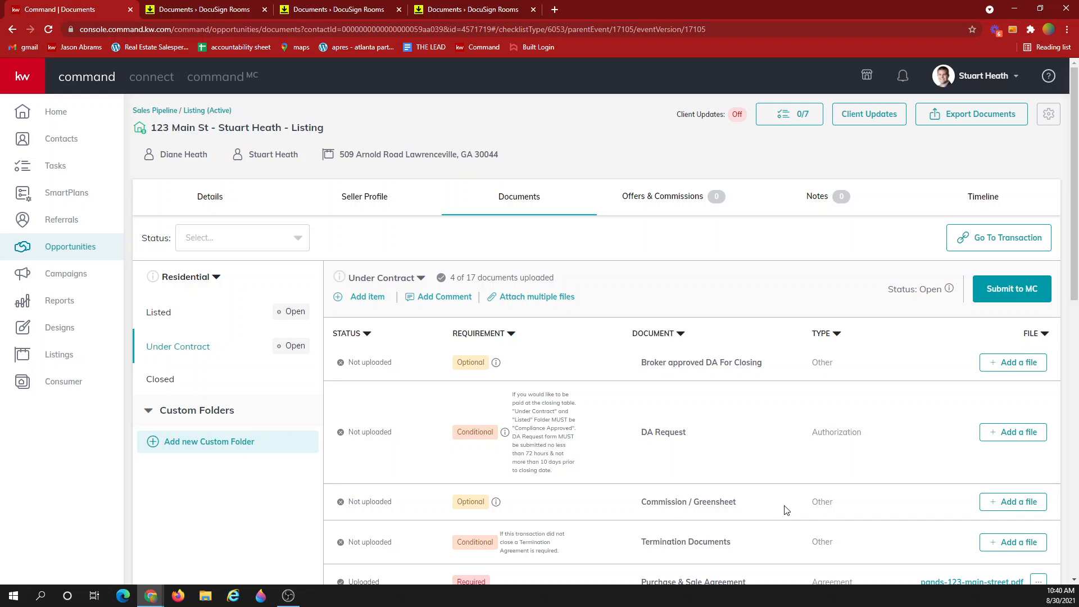
scroll(935, 424, "down", 2)
left_click(1009, 393)
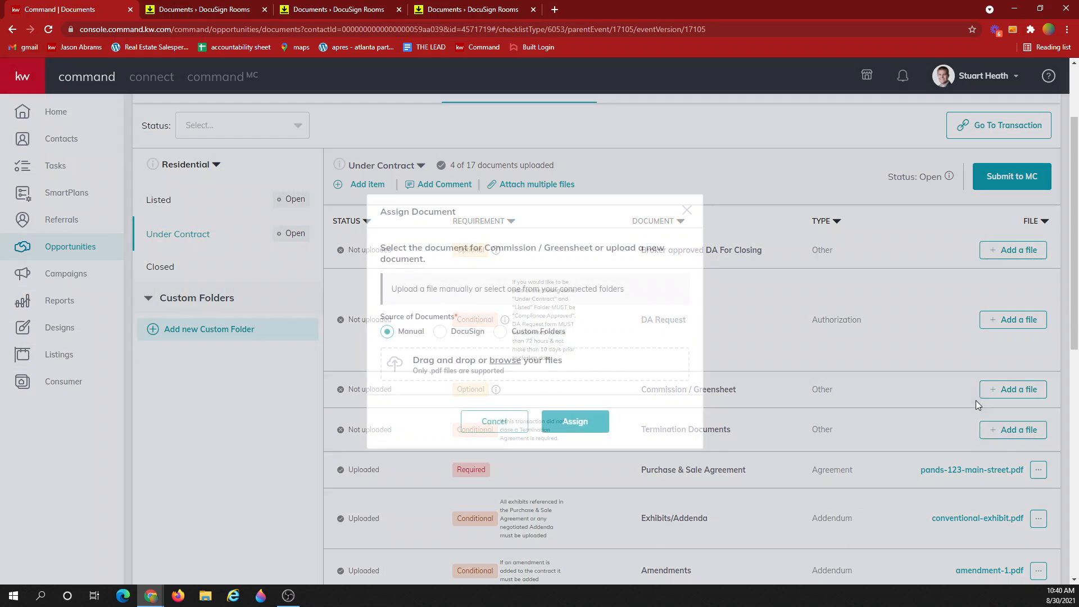
left_click(910, 396)
left_click(1037, 469)
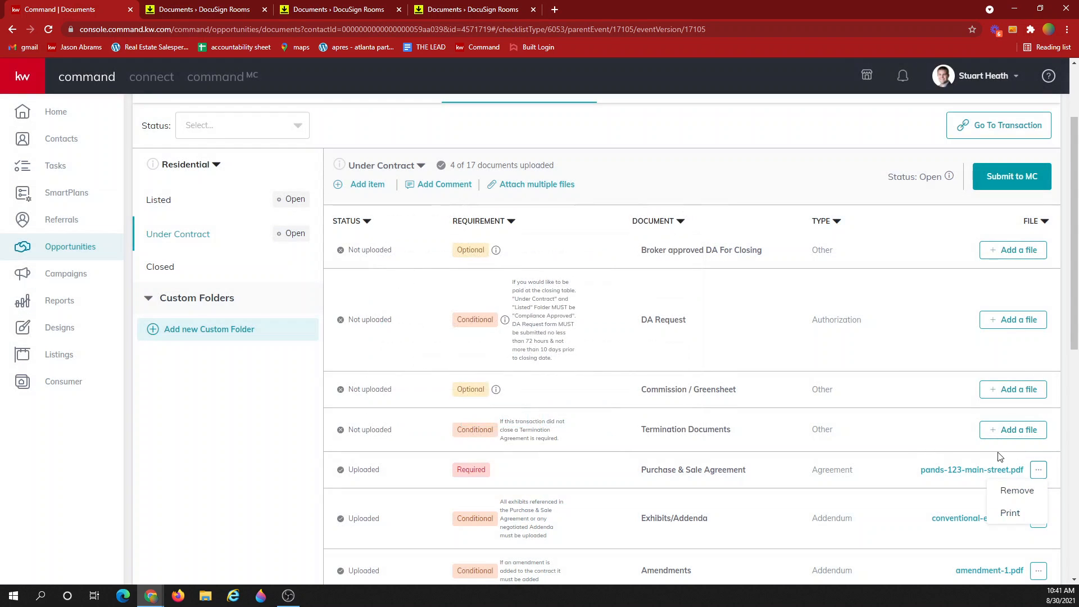
left_click(888, 362)
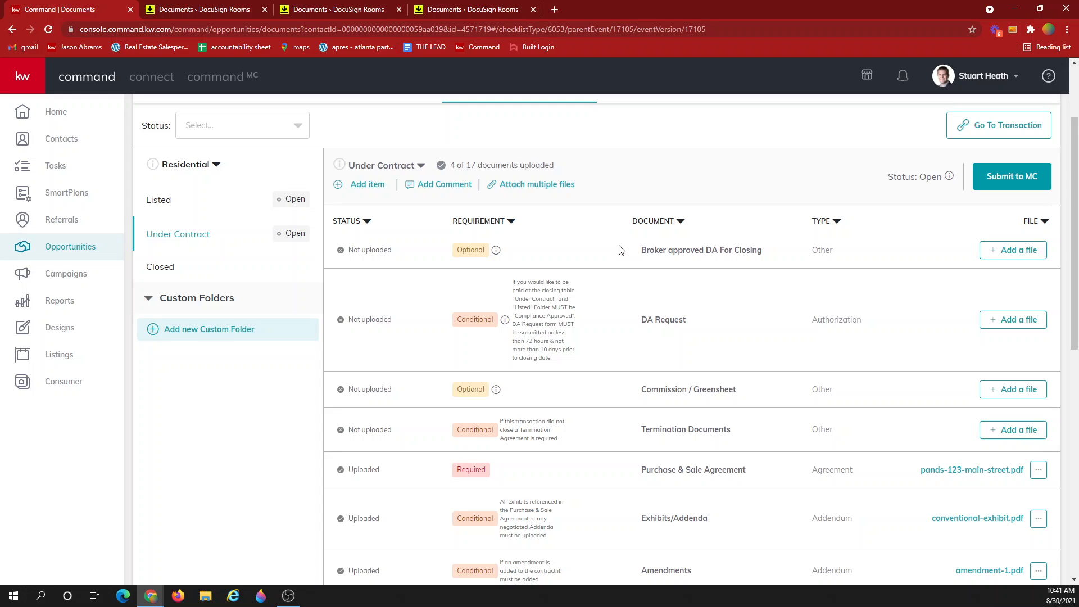
scroll(679, 164, "up", 2)
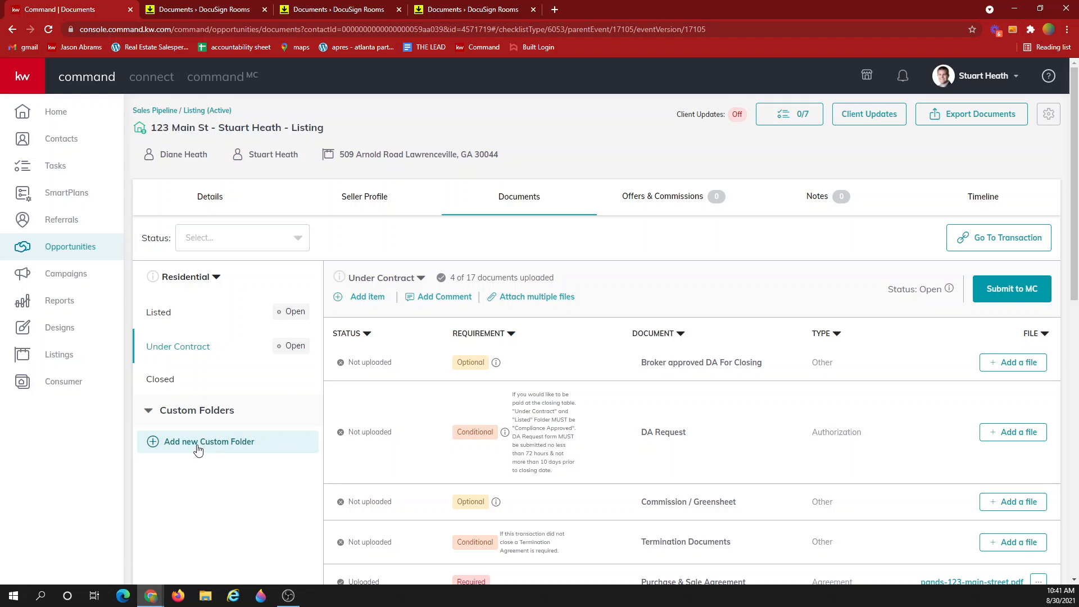
Create a custom folder named 'Additional Documents' and open it
left_click(243, 436)
left_click(481, 286)
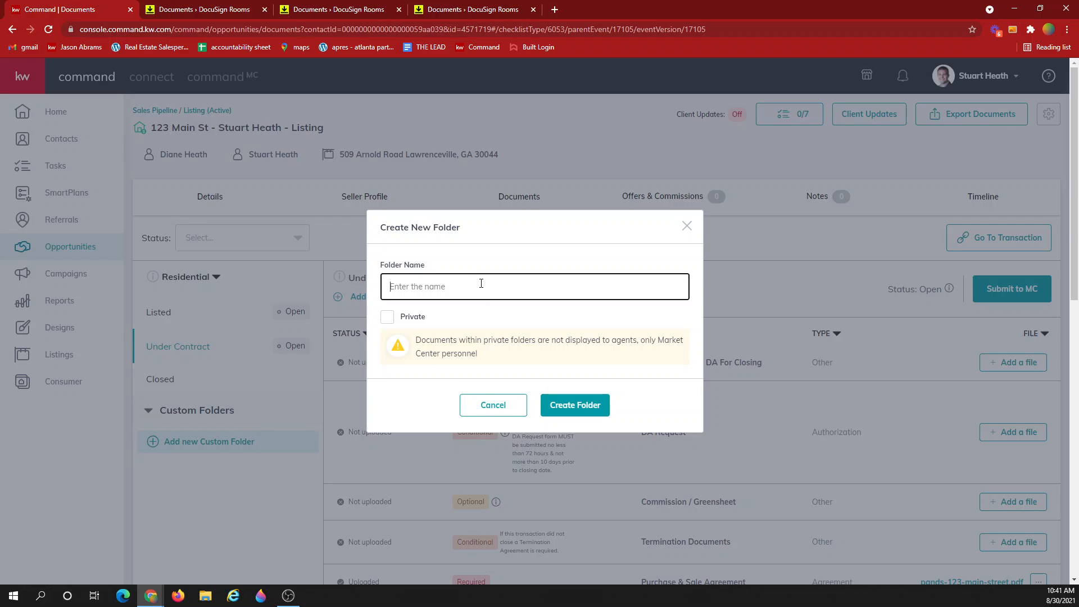
type("Addion")
key("BackSpace")
key("BackSpace")
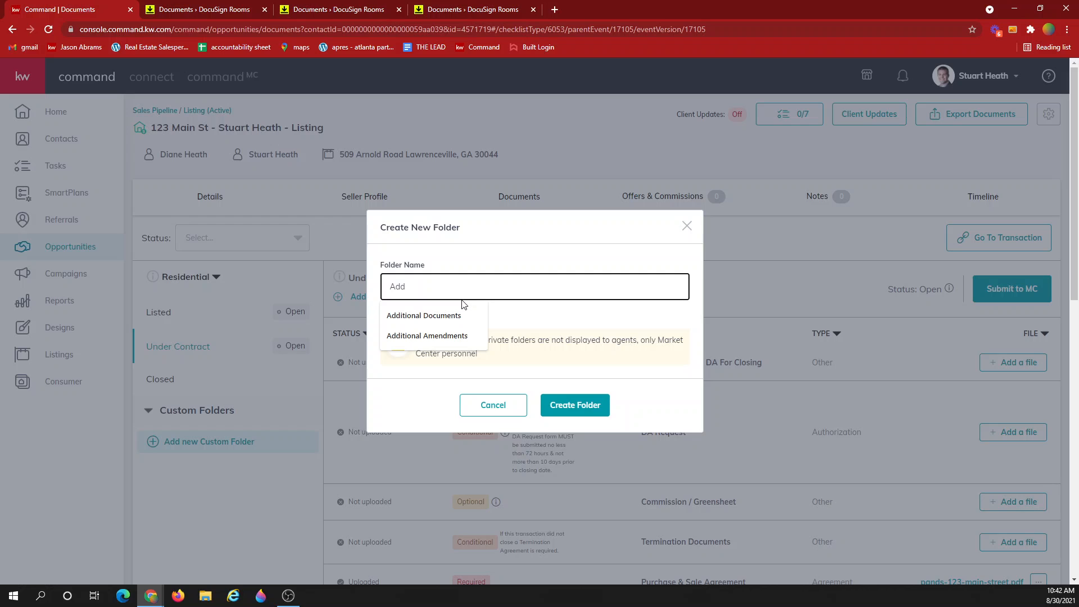
type("tional")
left_click(443, 316)
left_click(590, 404)
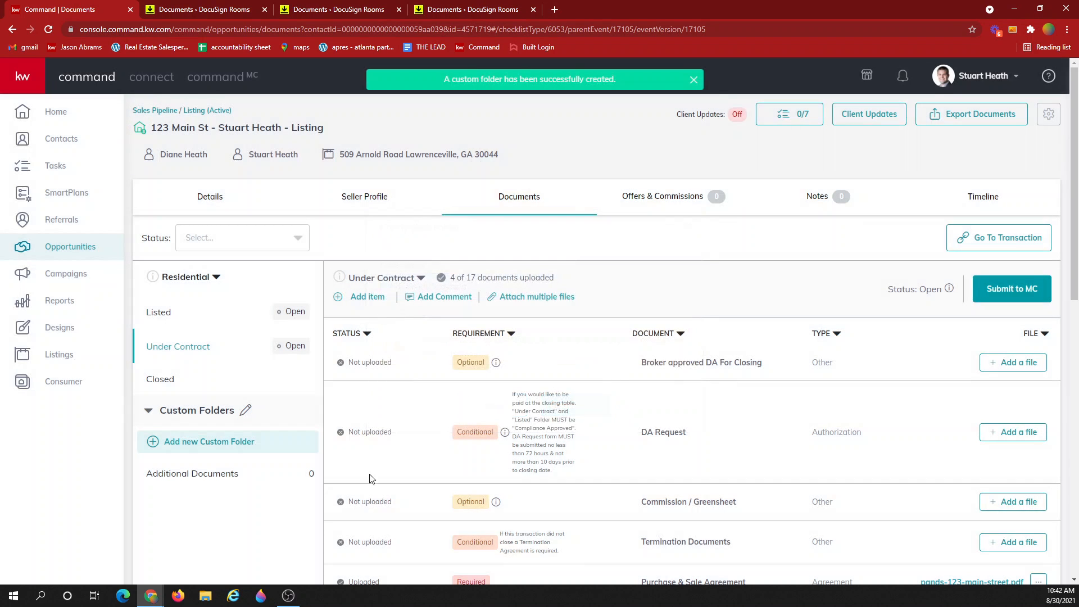
left_click(207, 484)
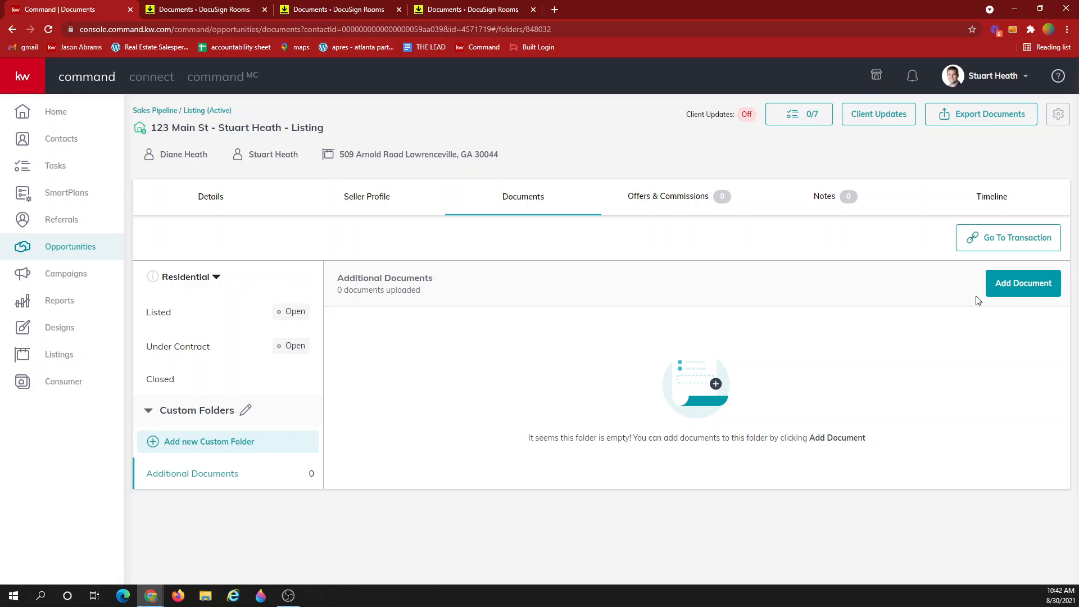
Choose Instructions To Attorney.pdf to upload into the Additional Documents folder
left_click(1022, 287)
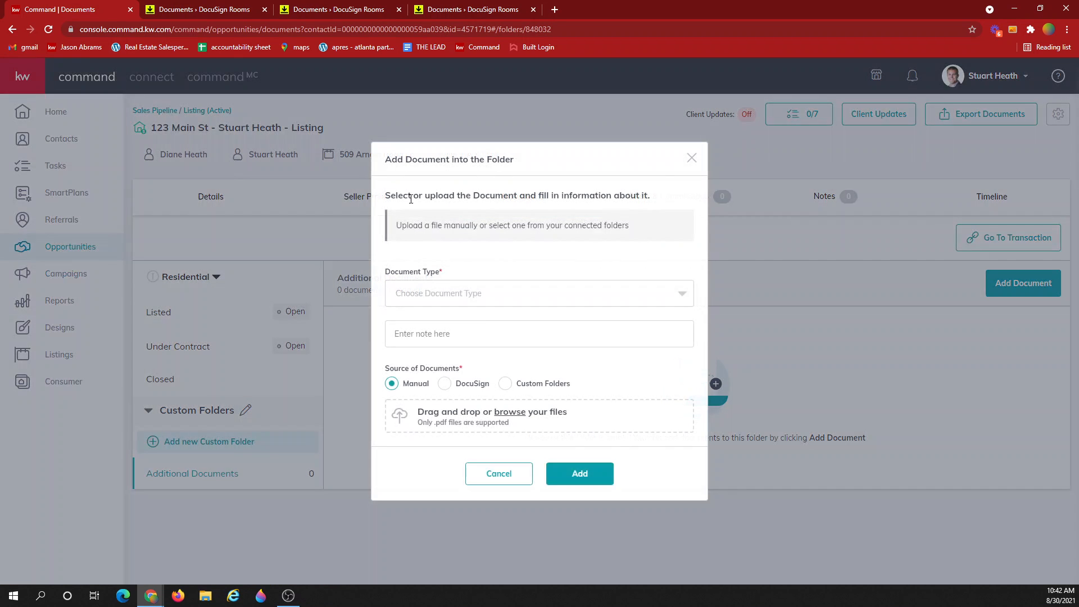
left_click(439, 422)
left_click(188, 118)
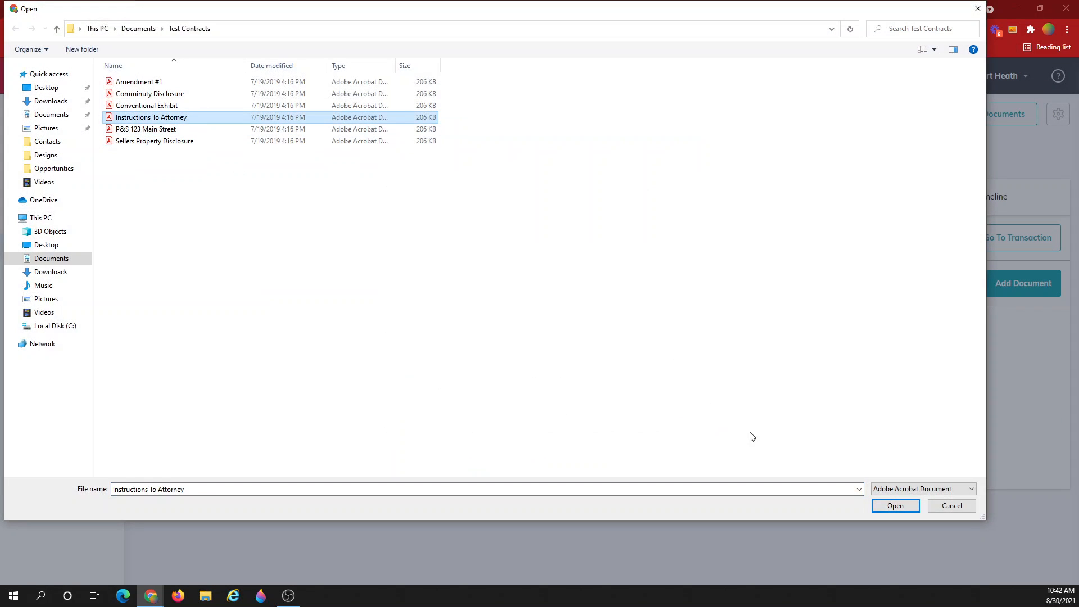
left_click(895, 505)
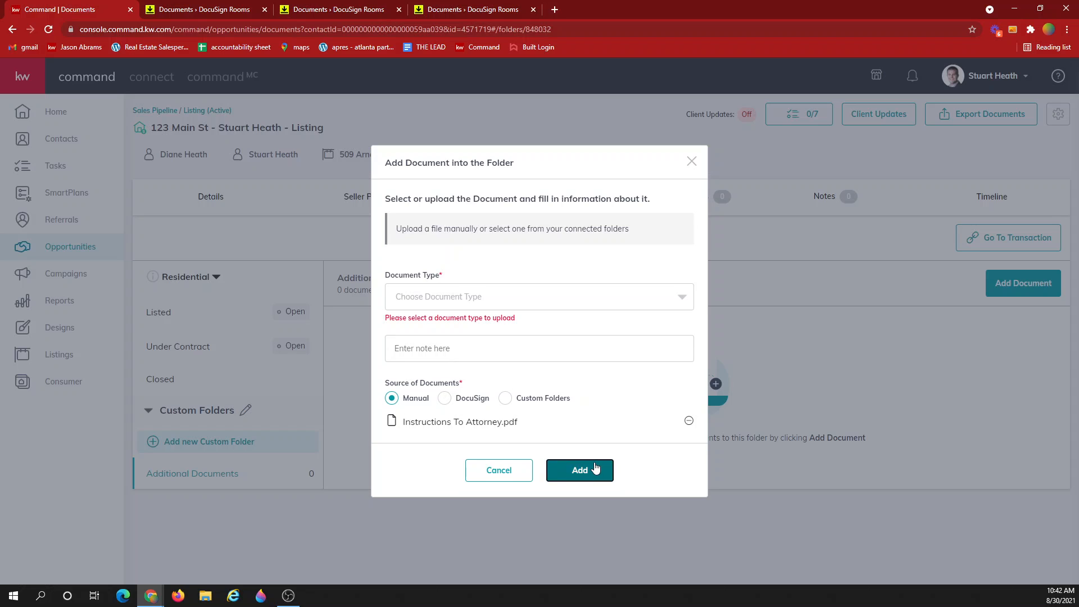
Add the file with document type Lender, then view the opportunity's Details page
left_click(516, 300)
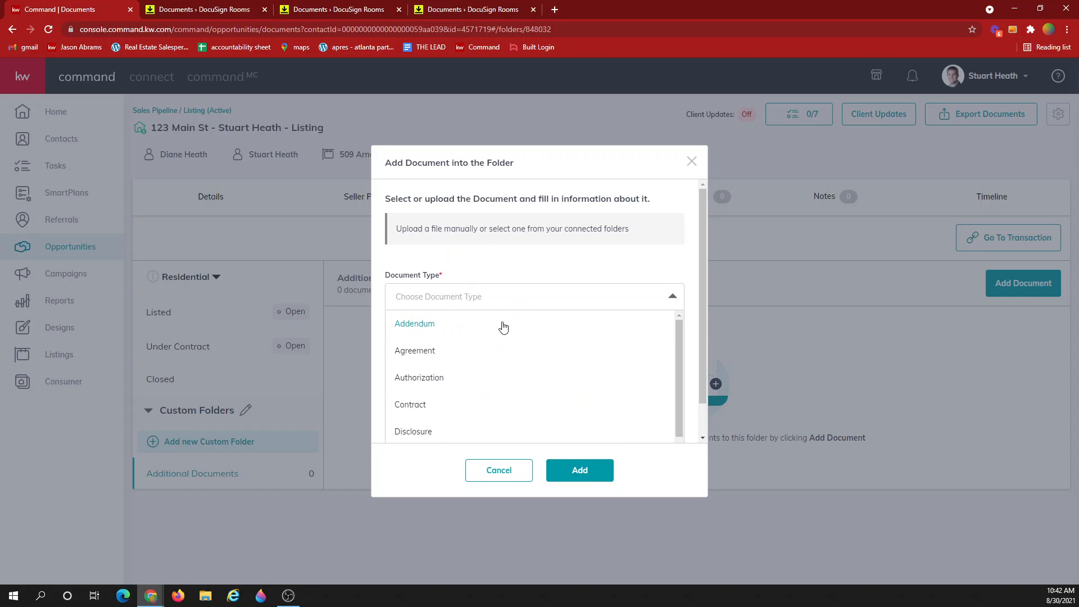
scroll(447, 419, "down", 1)
scroll(446, 419, "up", 1)
scroll(443, 399, "down", 1)
left_click(424, 441)
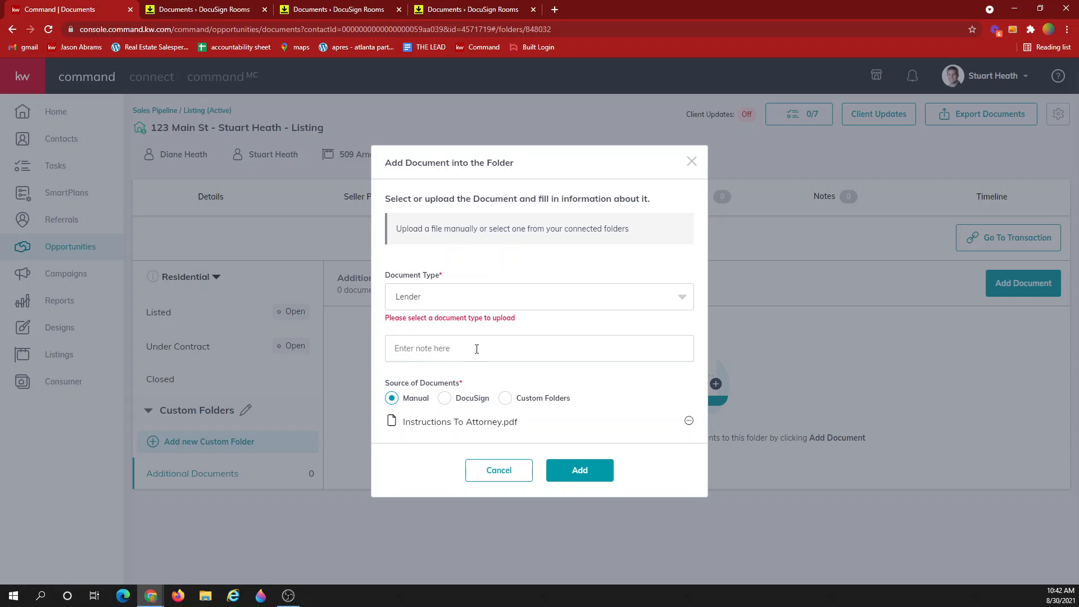
left_click(454, 359)
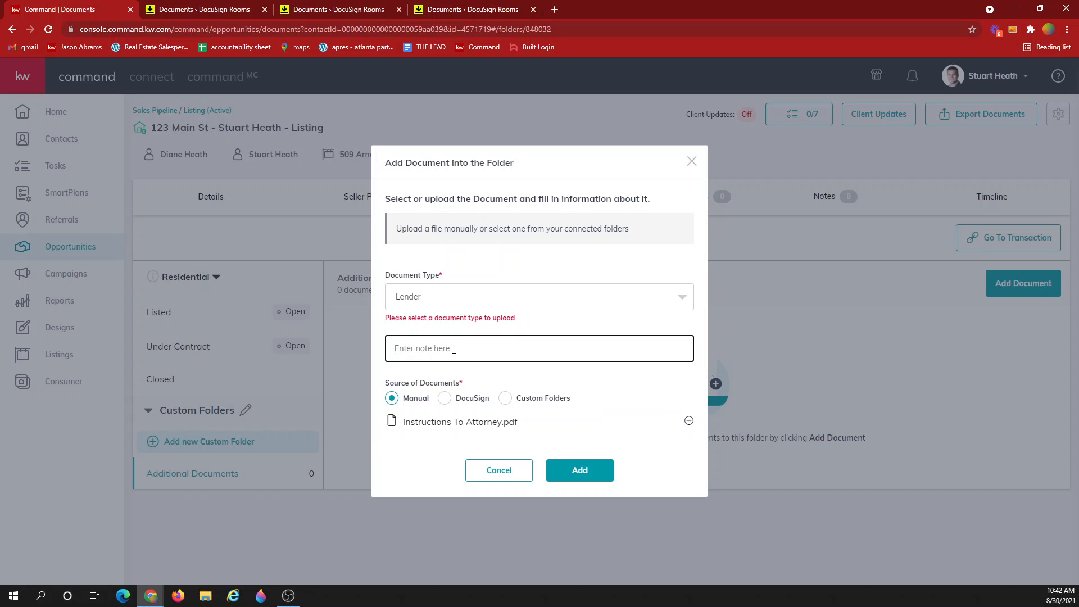
left_click(566, 472)
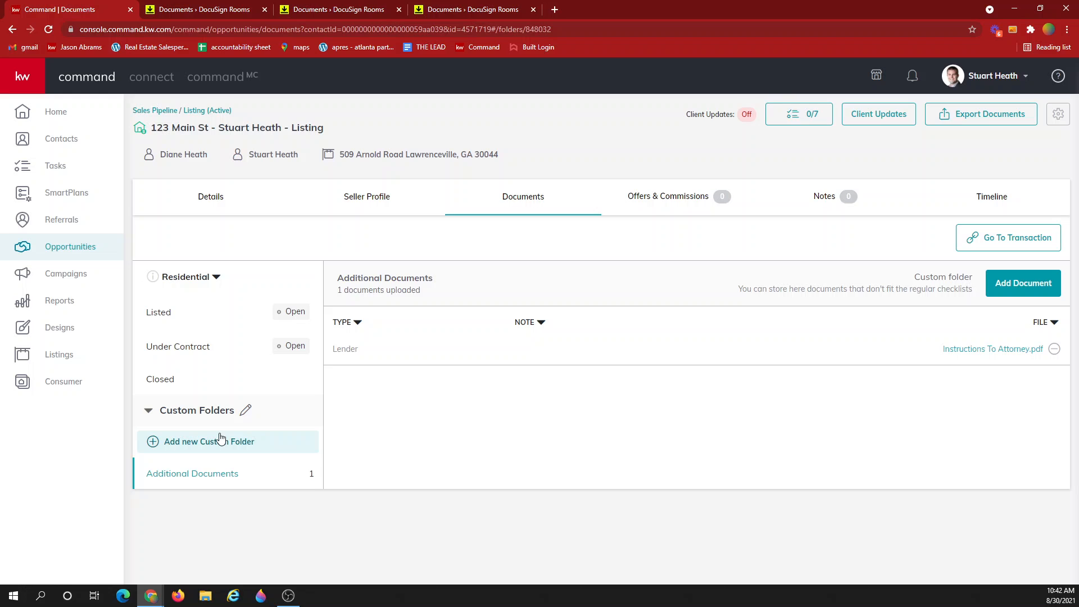
left_click(220, 199)
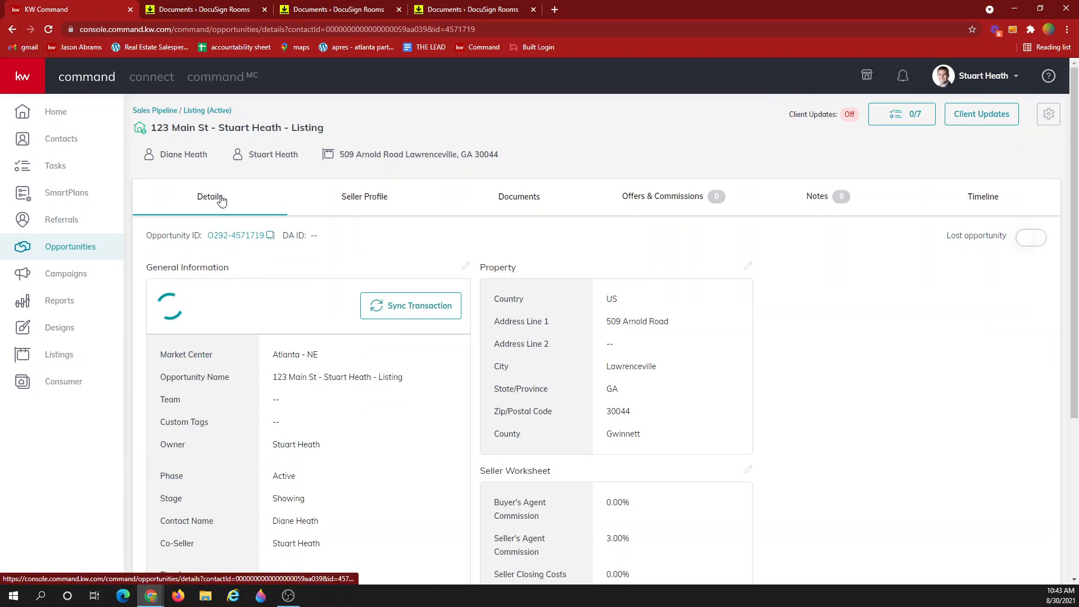